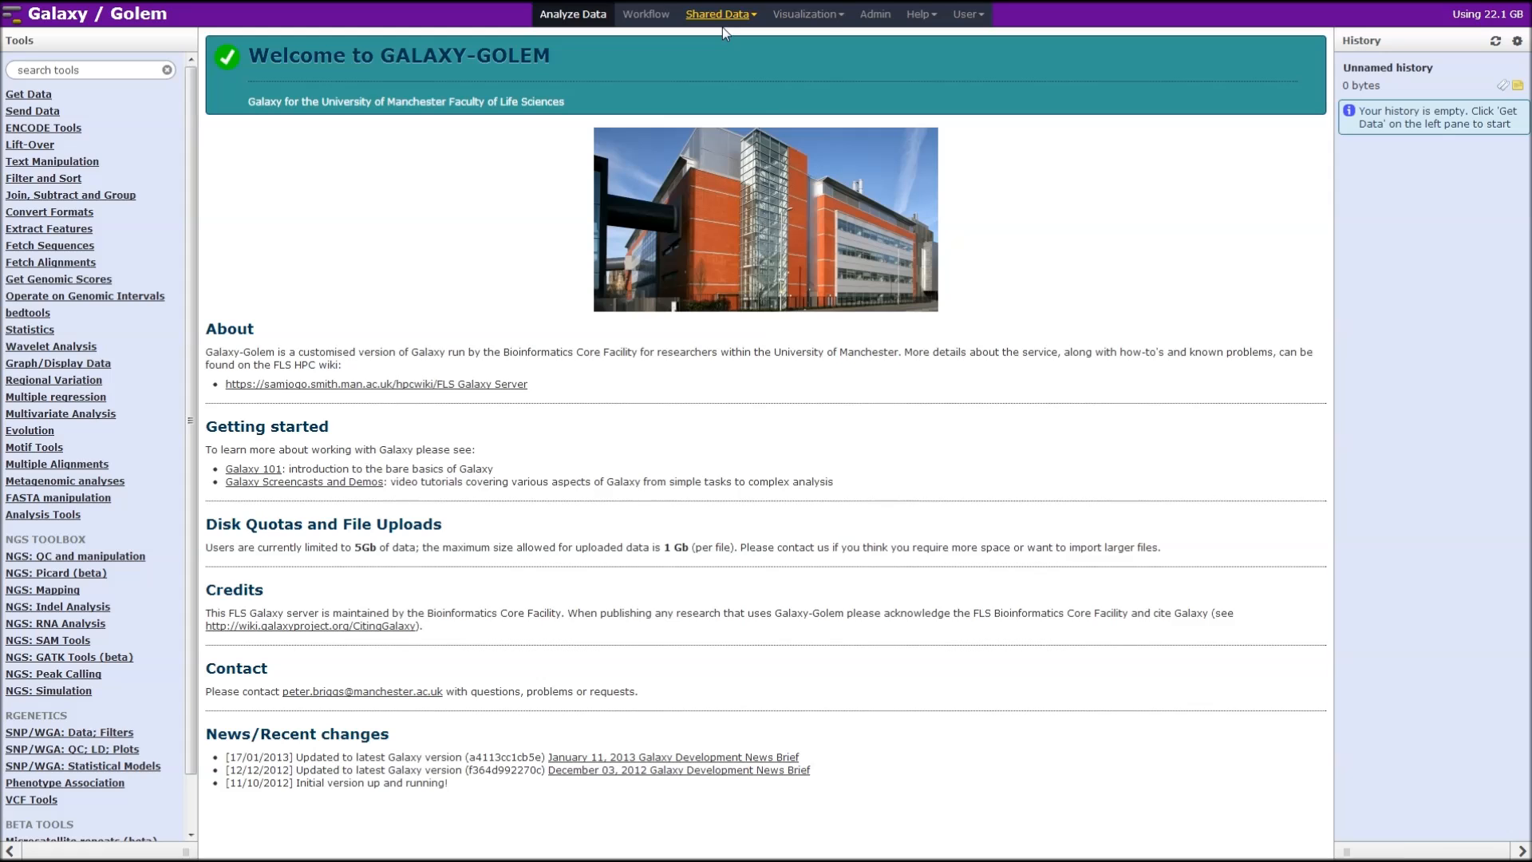
# Import both datasets of the ChIP-seq_May2013 folder from the Workshop Data library into the current history and return to the analysis view.
pyautogui.click(722, 26)
pyautogui.click(755, 43)
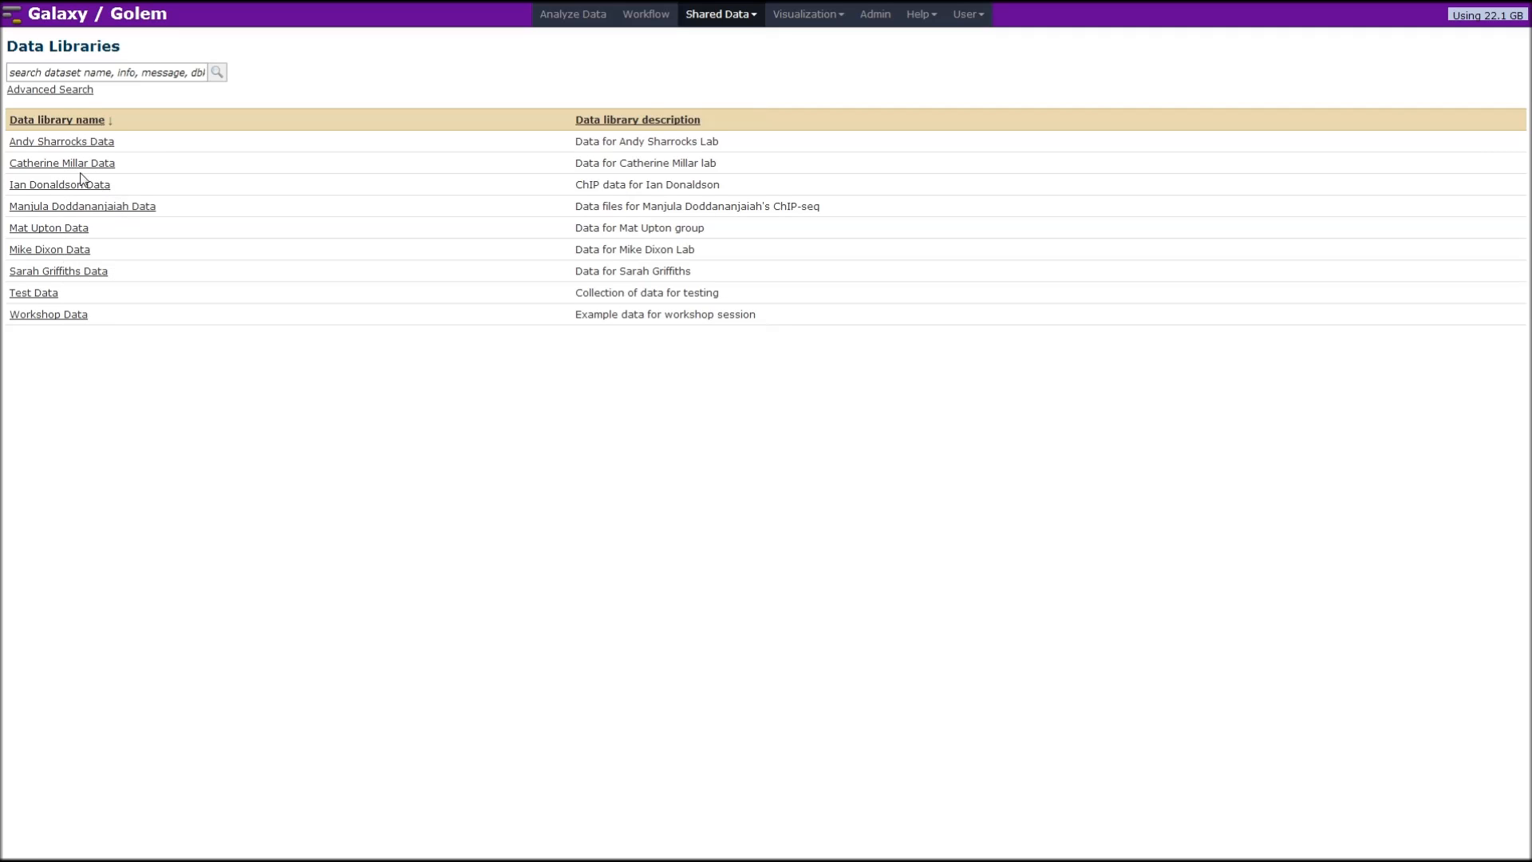
pyautogui.click(54, 316)
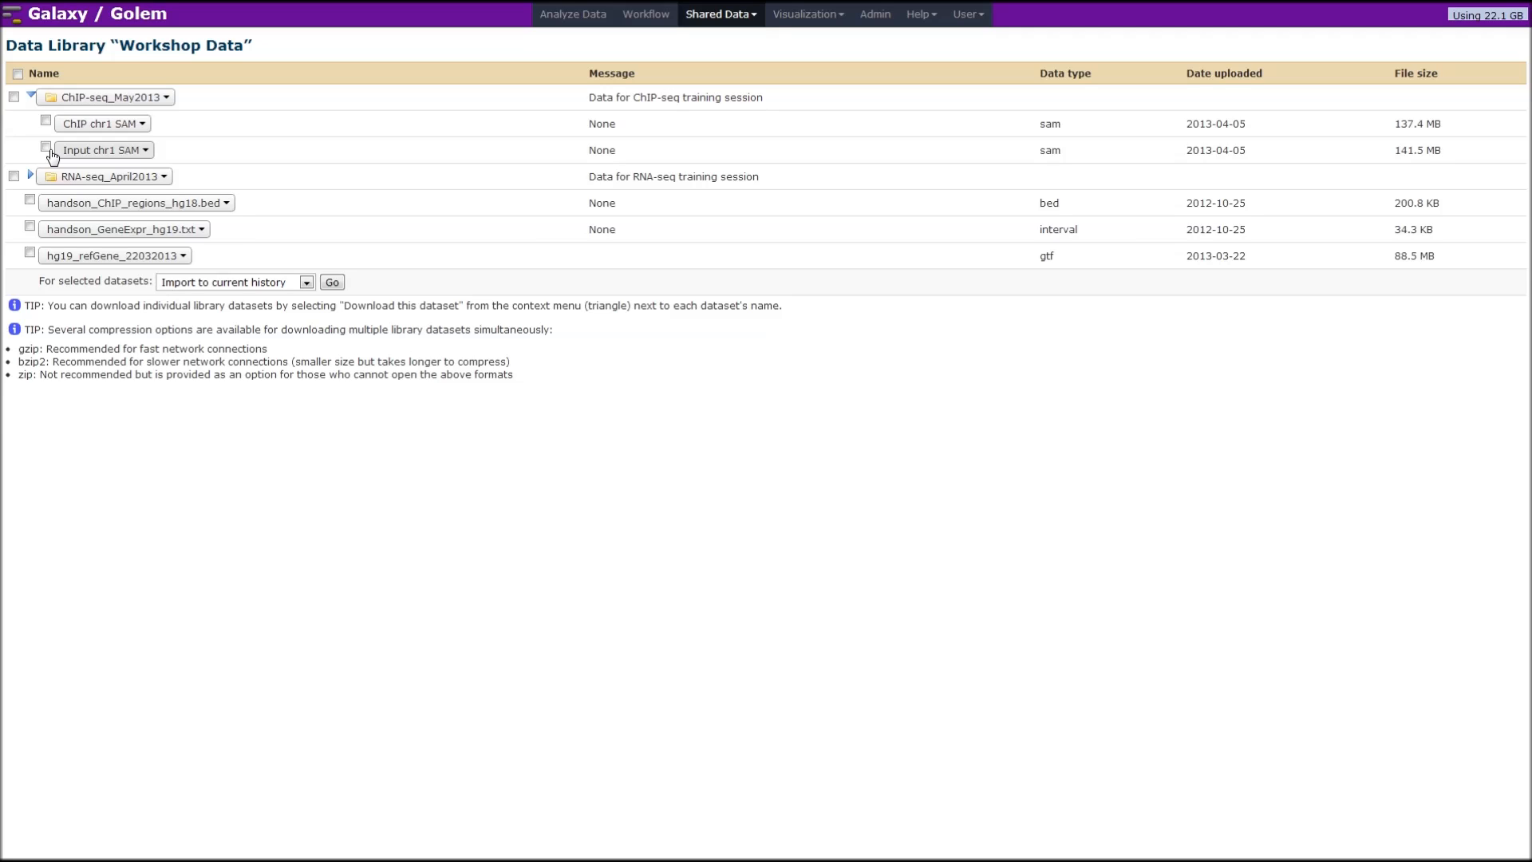
pyautogui.click(13, 97)
pyautogui.click(332, 284)
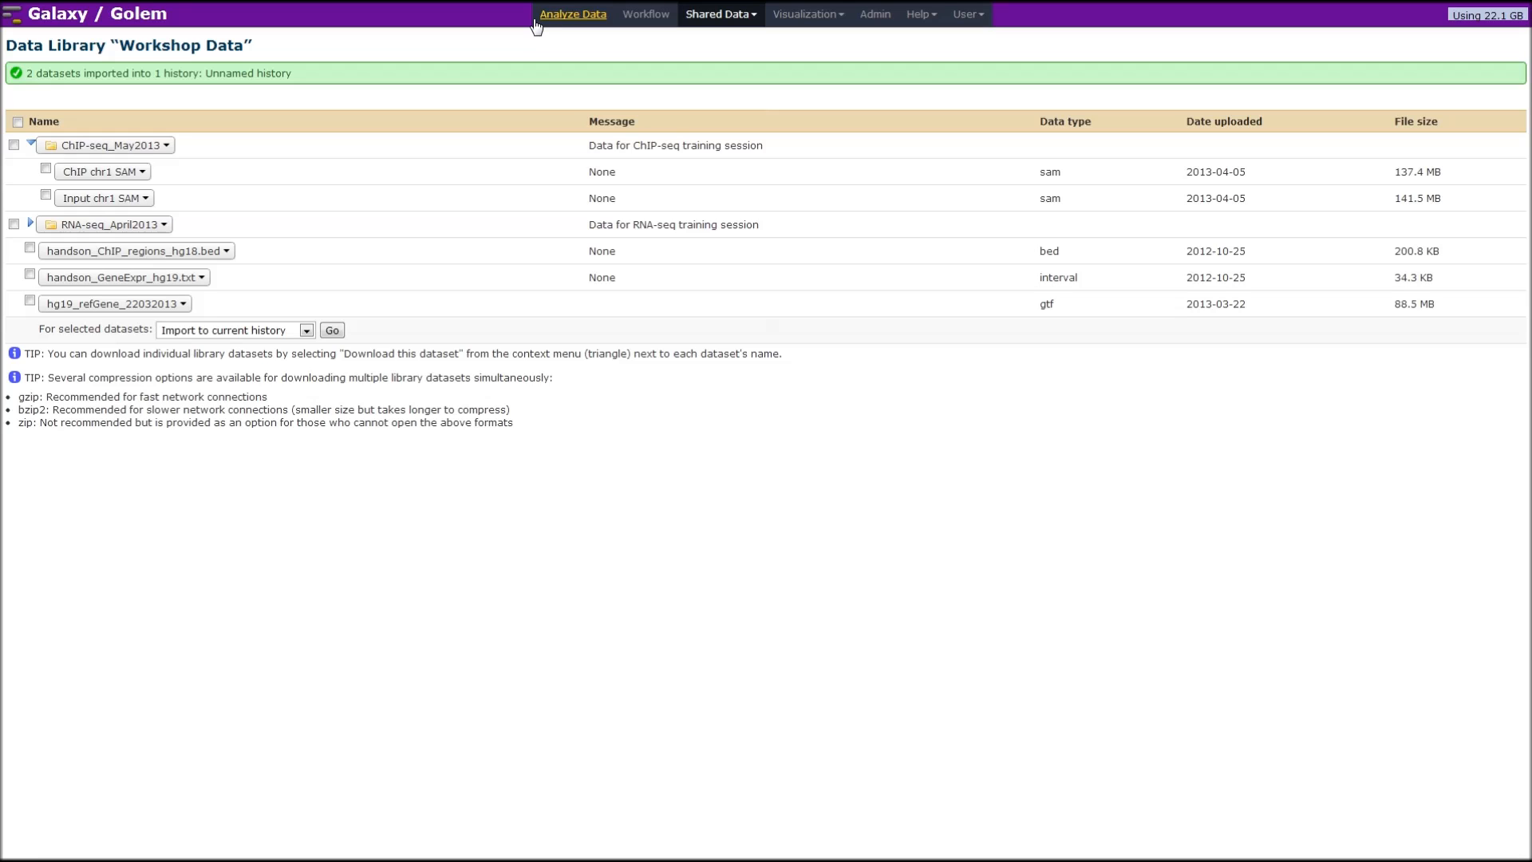
pyautogui.click(562, 22)
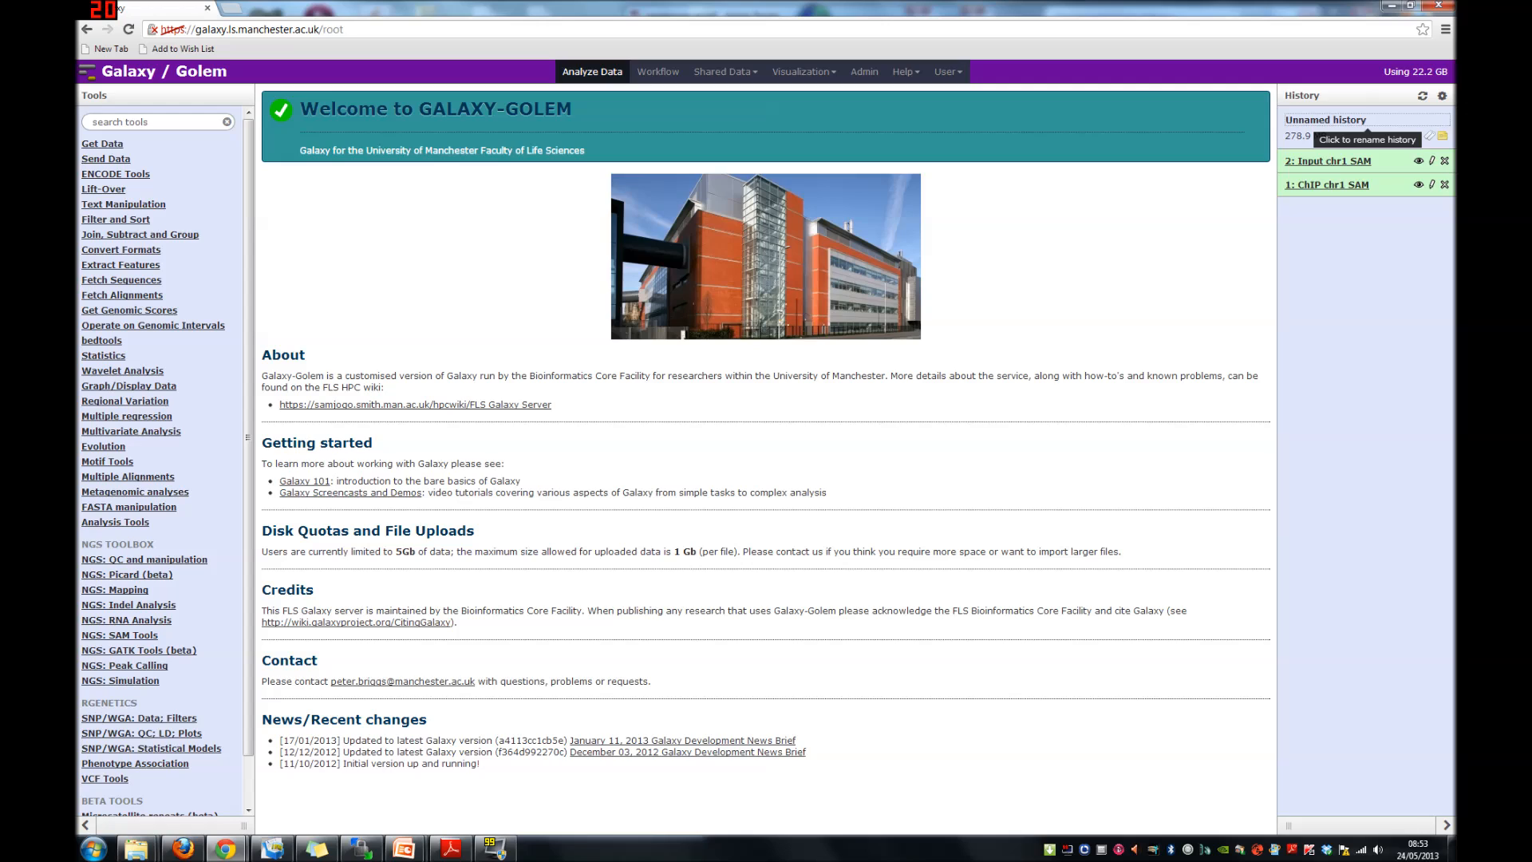
pyautogui.click(1366, 120)
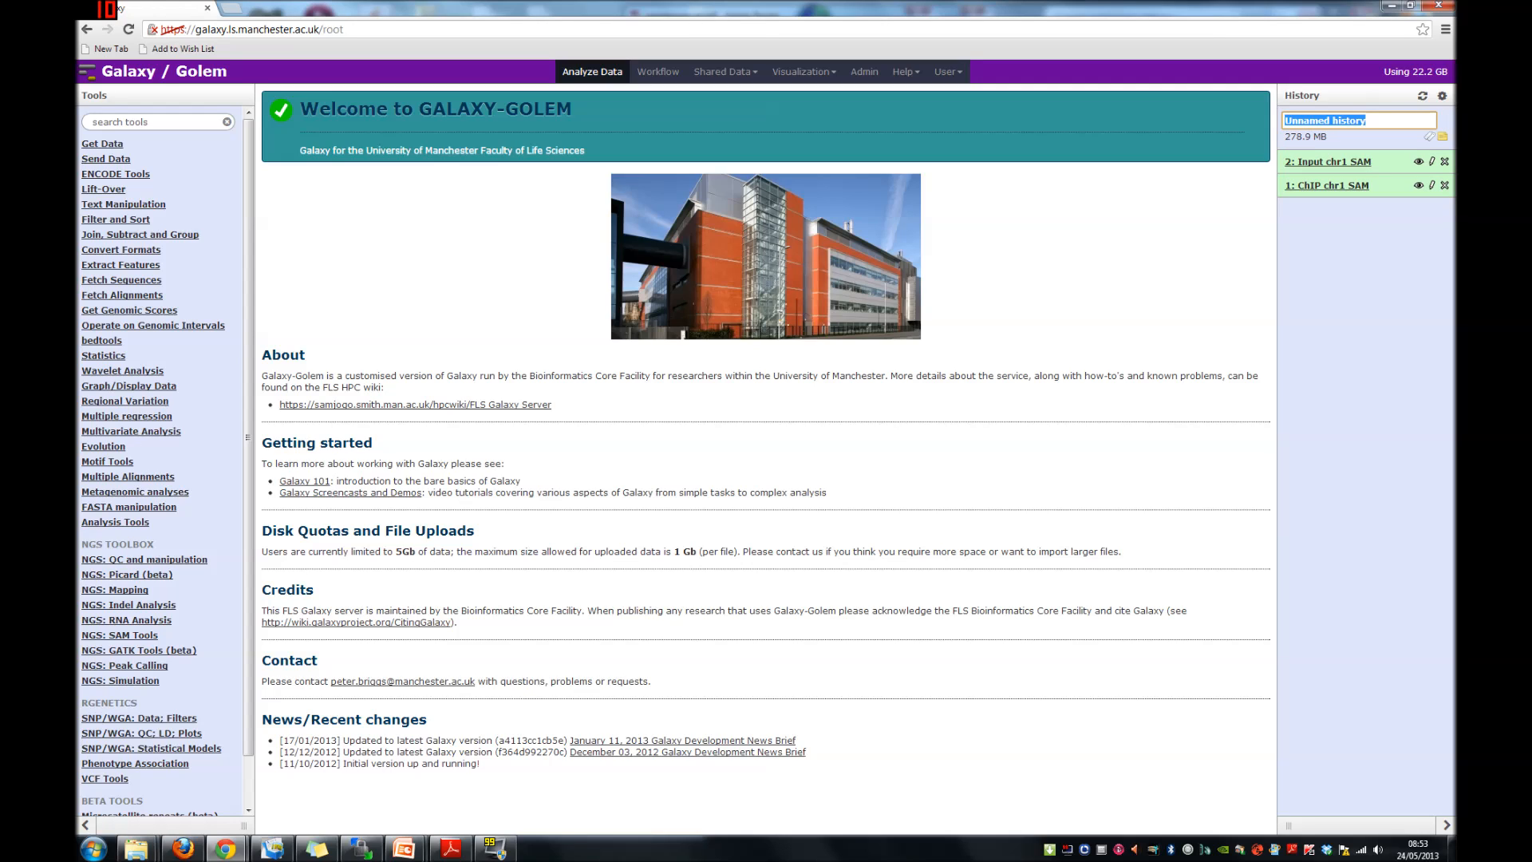
pyautogui.write('ChIP-seq mm9 chr1')
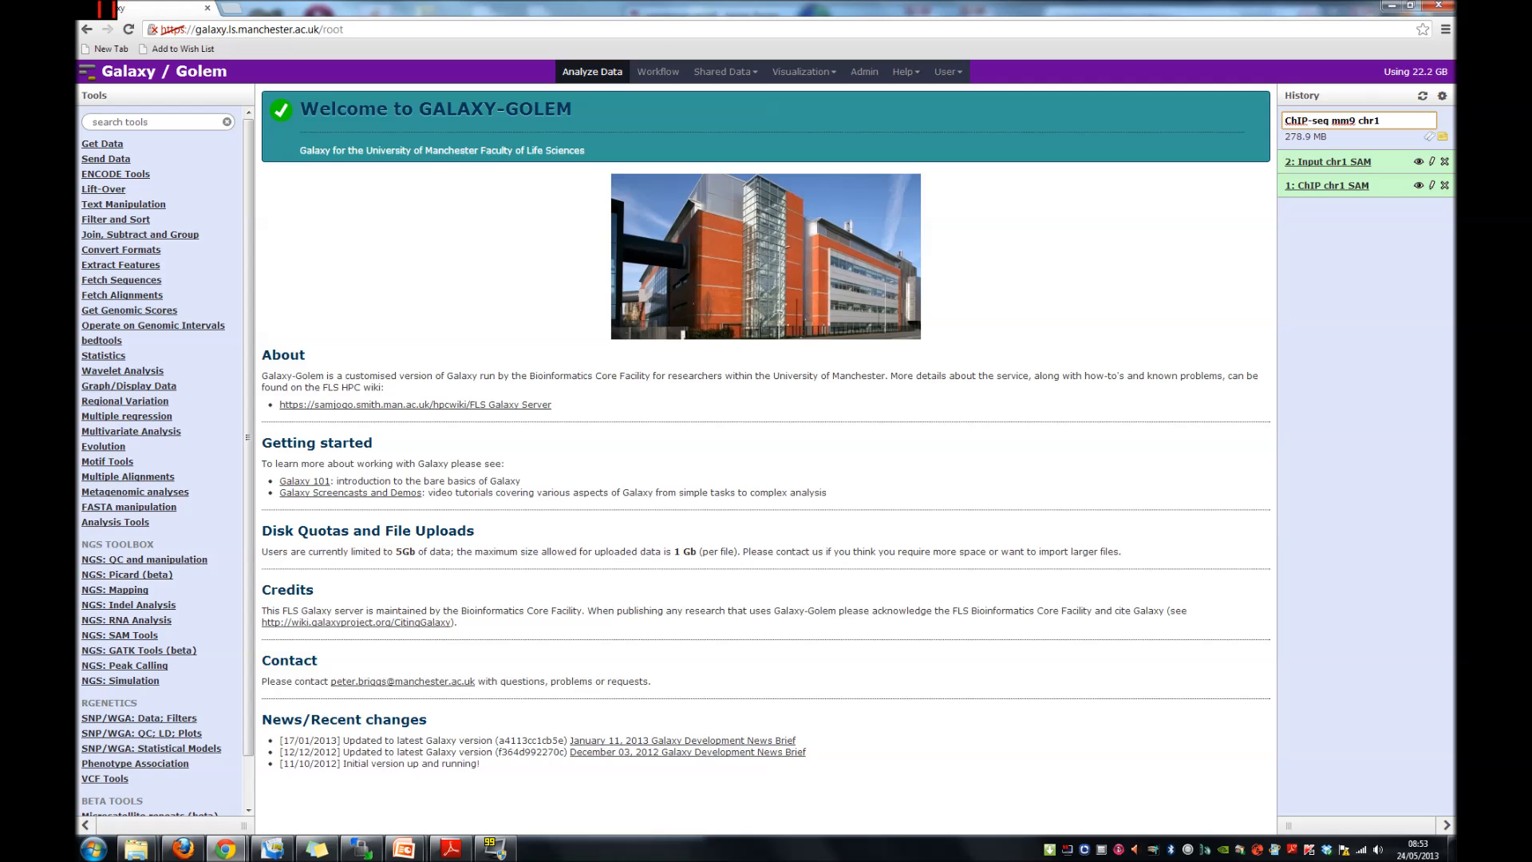
pyautogui.click(1362, 219)
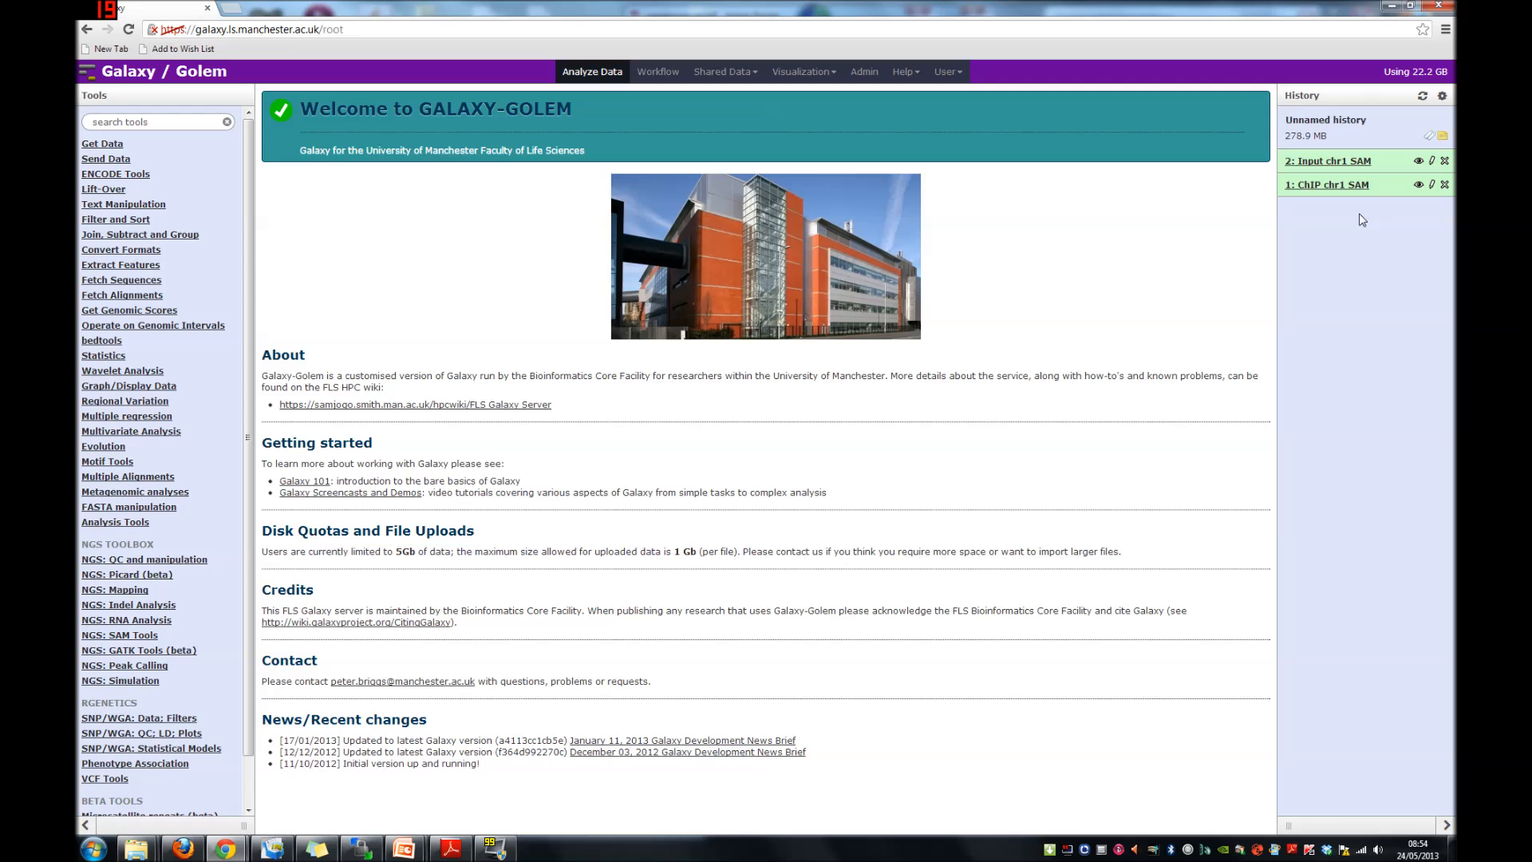
# Rename the unnamed history as "ChIP-seq mm9 chr1".
pyautogui.click(1345, 121)
pyautogui.write('ChIP')
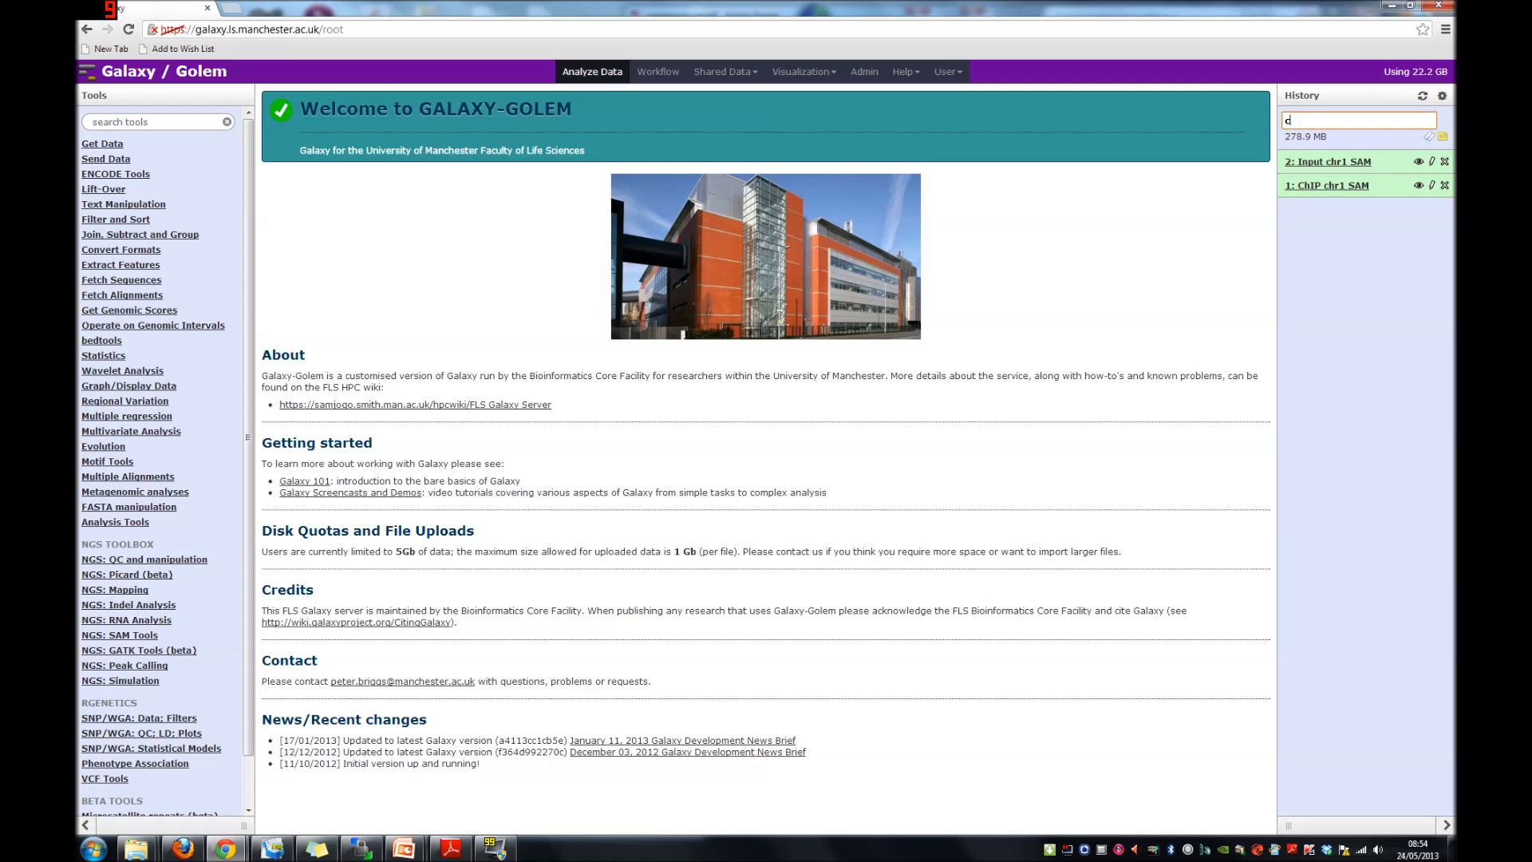
pyautogui.write('-')
pyautogui.write('seq c')
pyautogui.write('mm9 chr')
pyautogui.write('1')
pyautogui.press('Return')
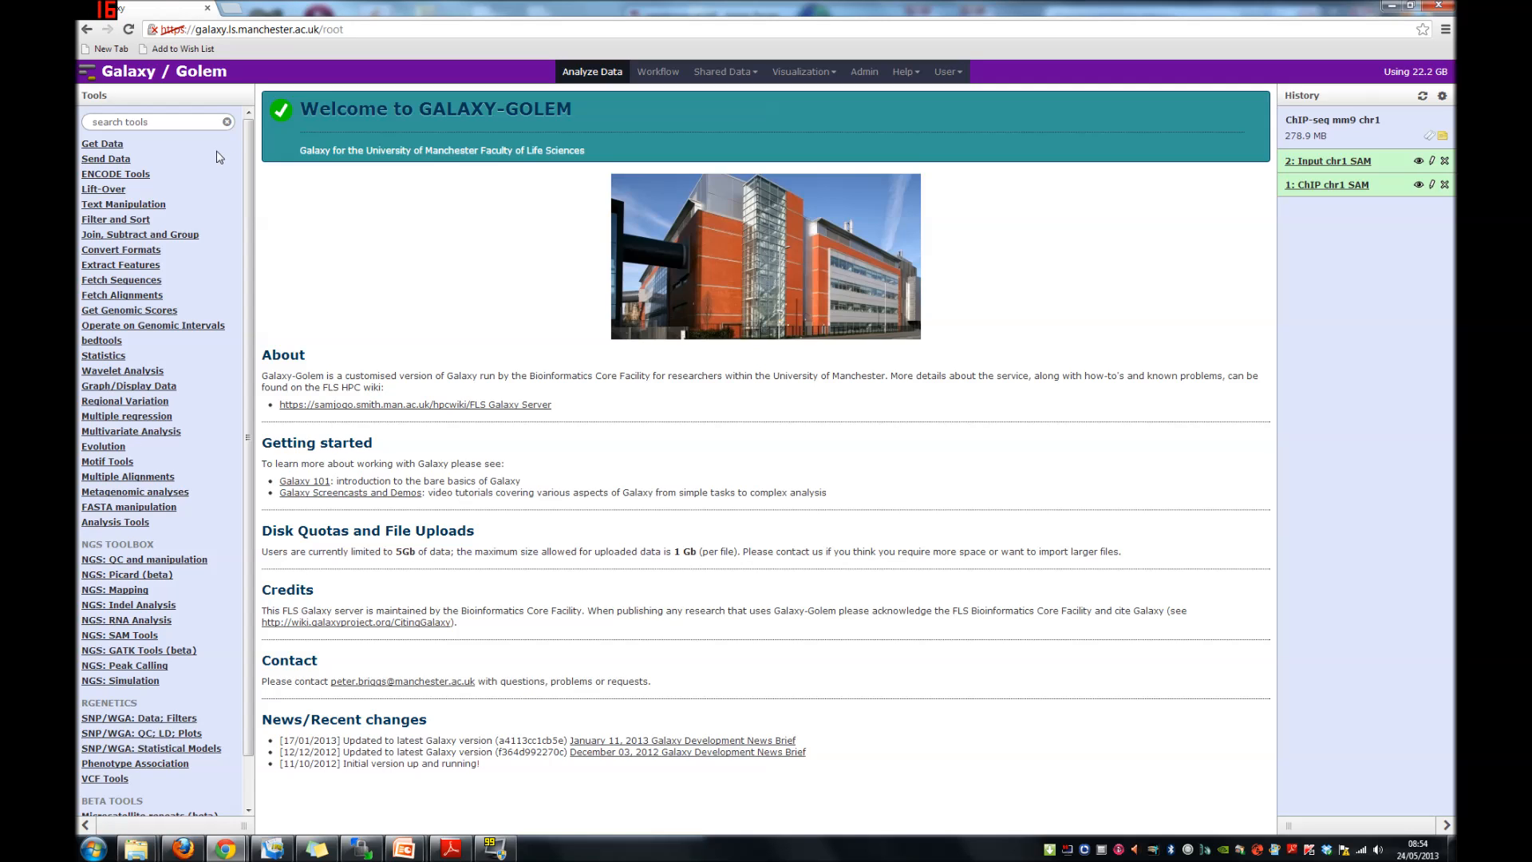
# Search the tools for "macs" and open the MACS142 peak calling tool.
pyautogui.click(152, 121)
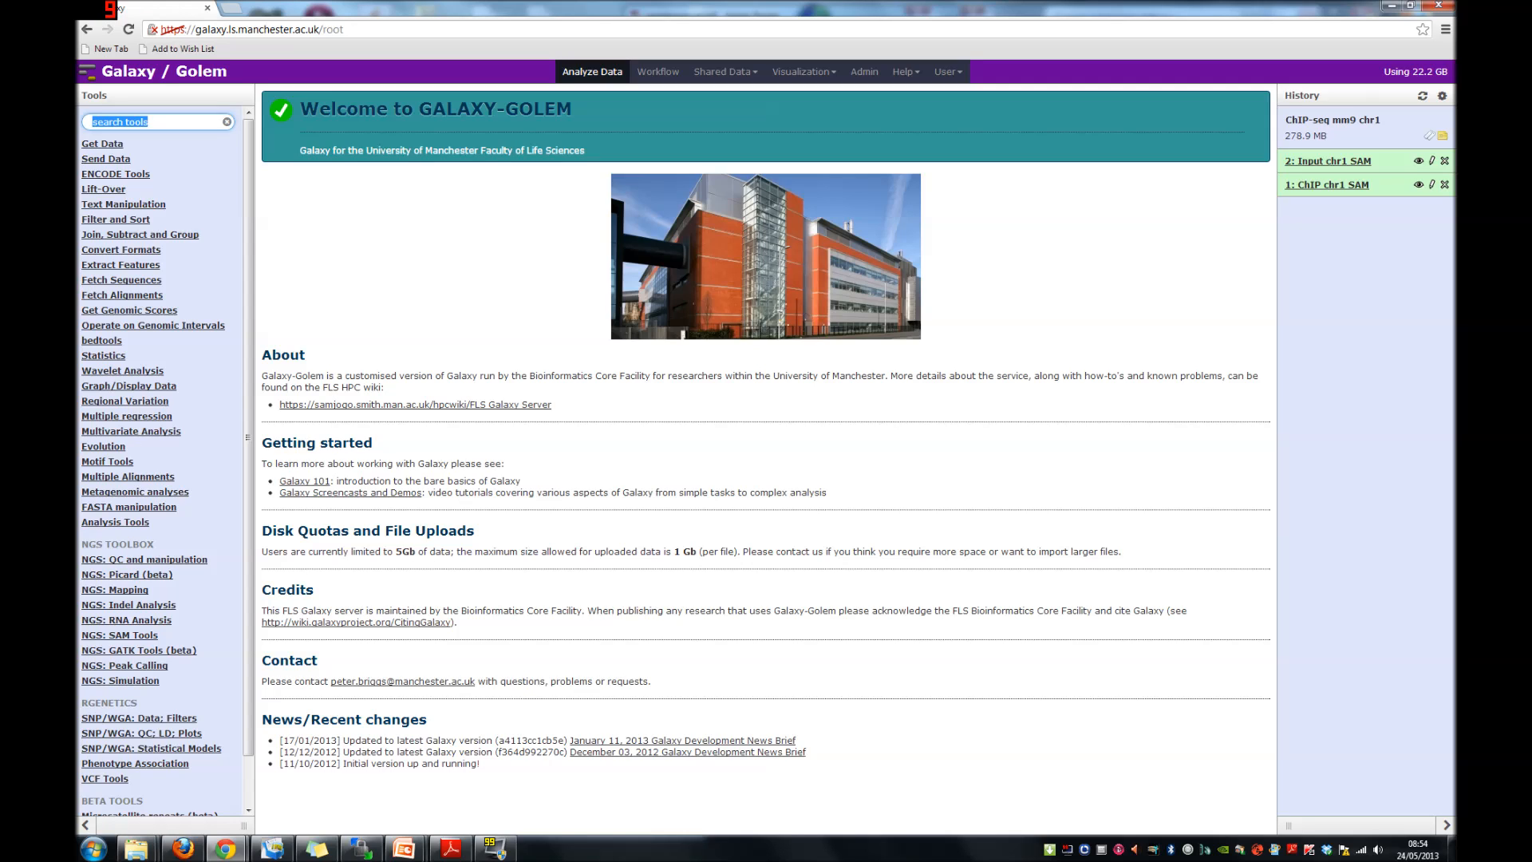
pyautogui.write('macs')
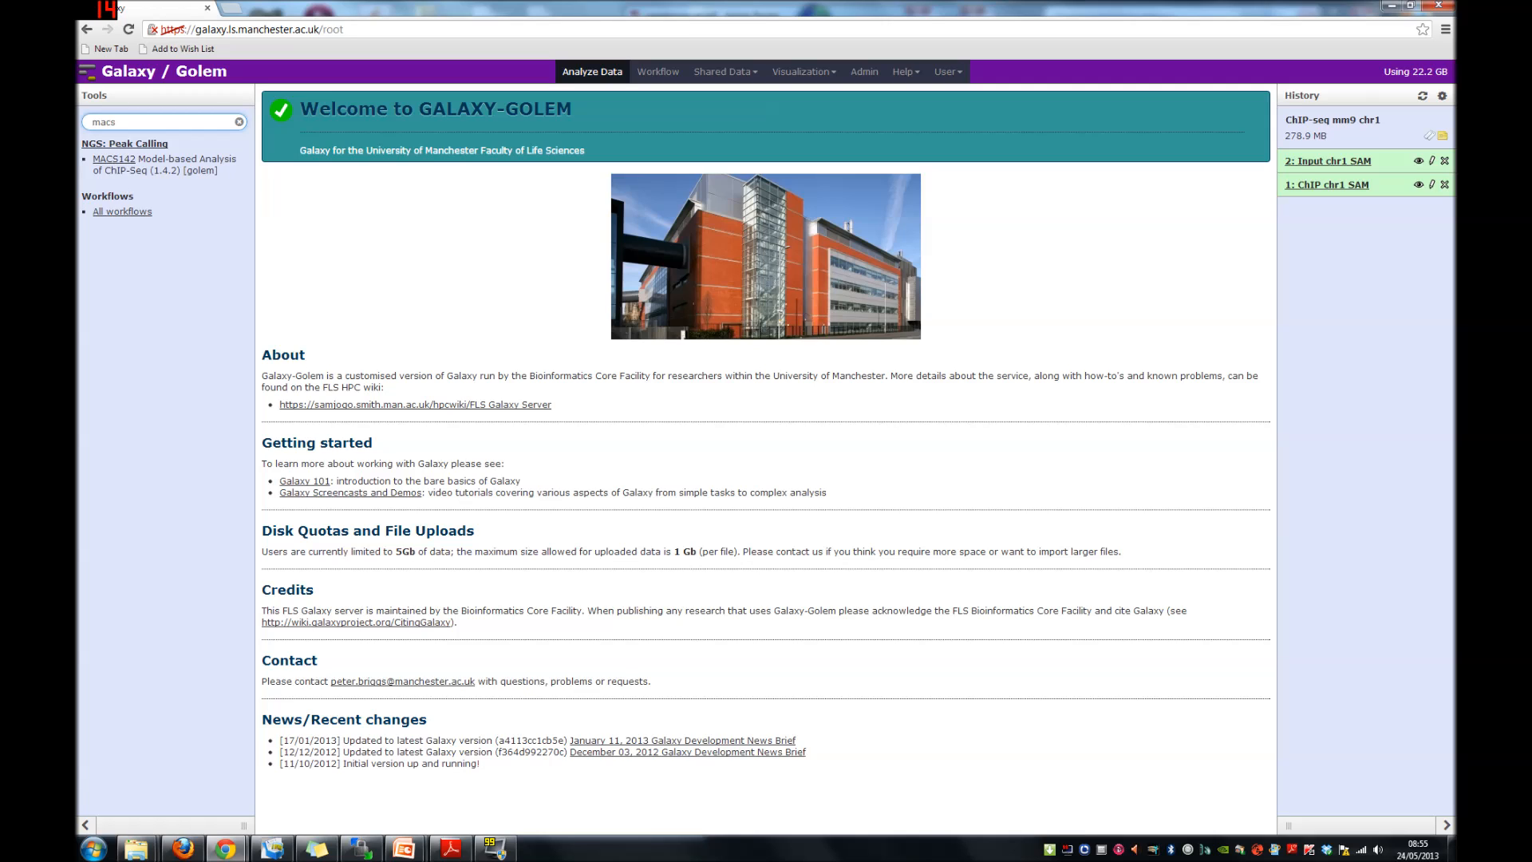
pyautogui.click(118, 160)
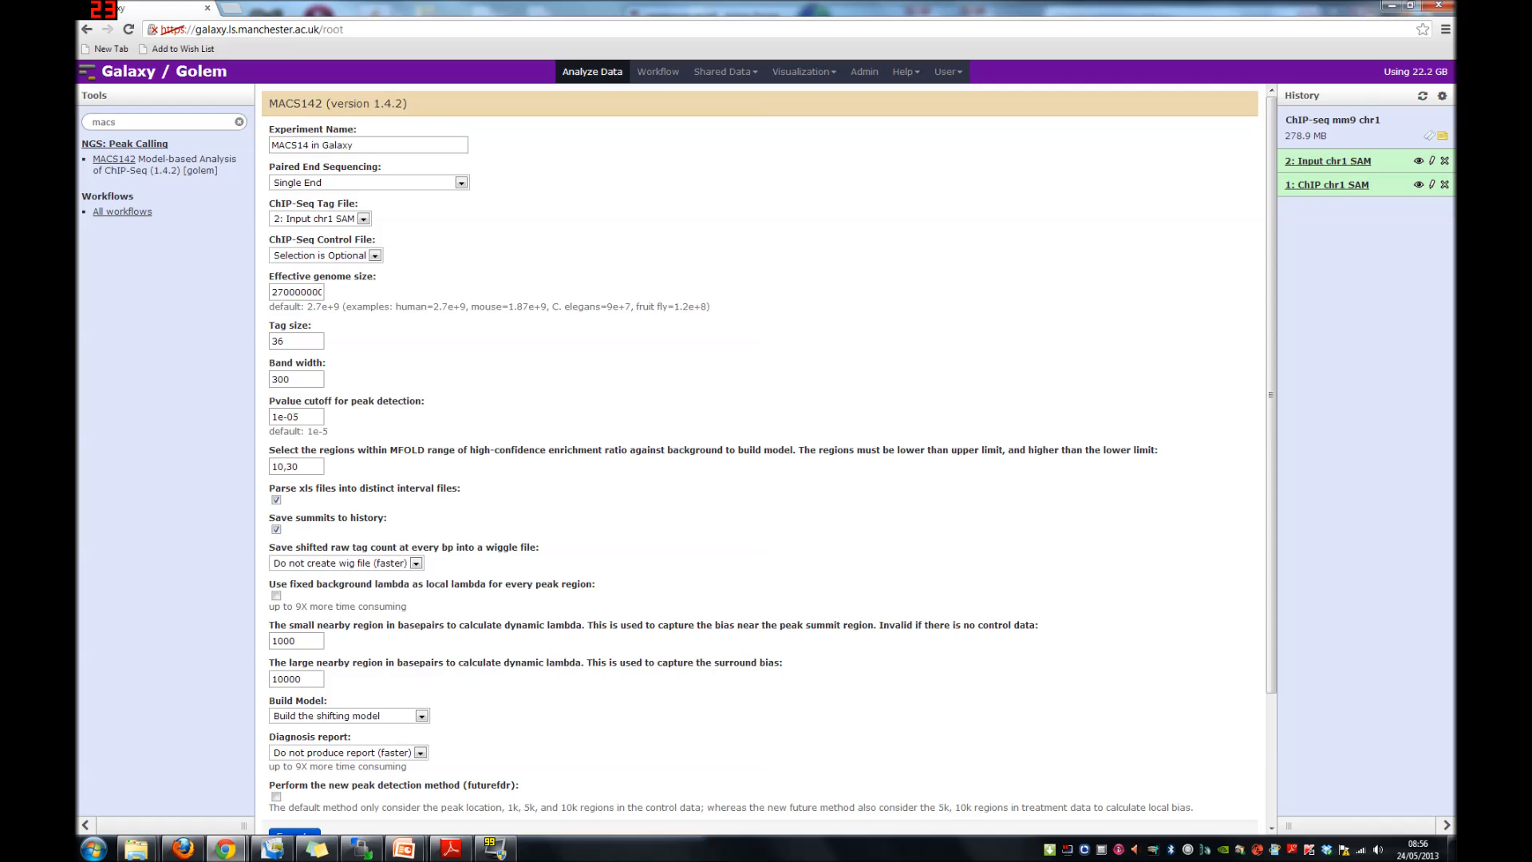
# Set the experiment name to "MACS142 mm9 chr1".
pyautogui.moveTo(355, 145); pyautogui.dragTo(246, 148)
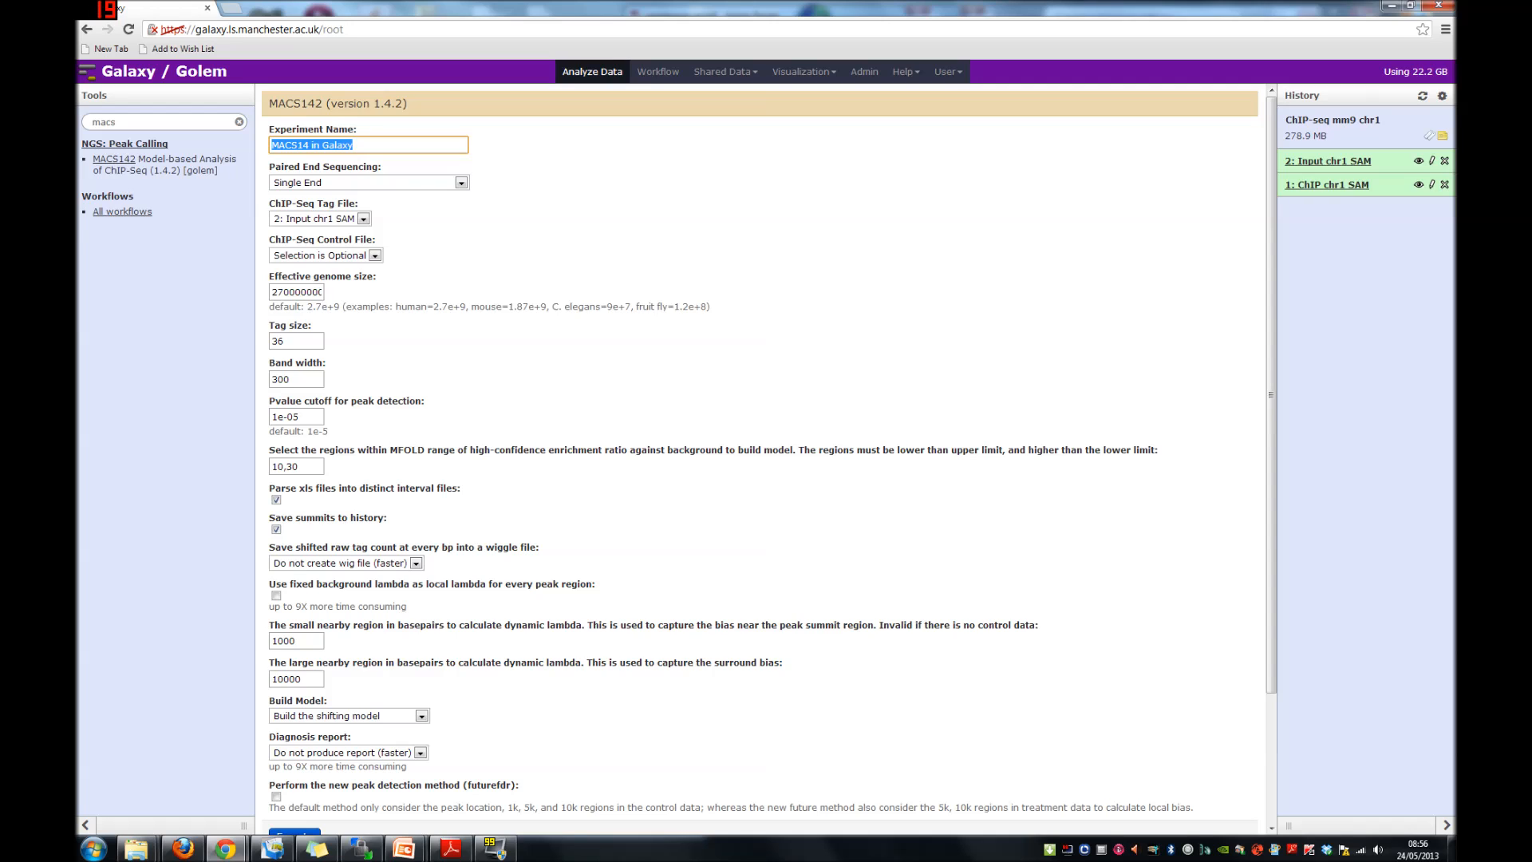
pyautogui.click(312, 145)
pyautogui.moveTo(310, 145); pyautogui.dragTo(353, 145)
pyautogui.write('2 mm9 chr1')
pyautogui.click(418, 205)
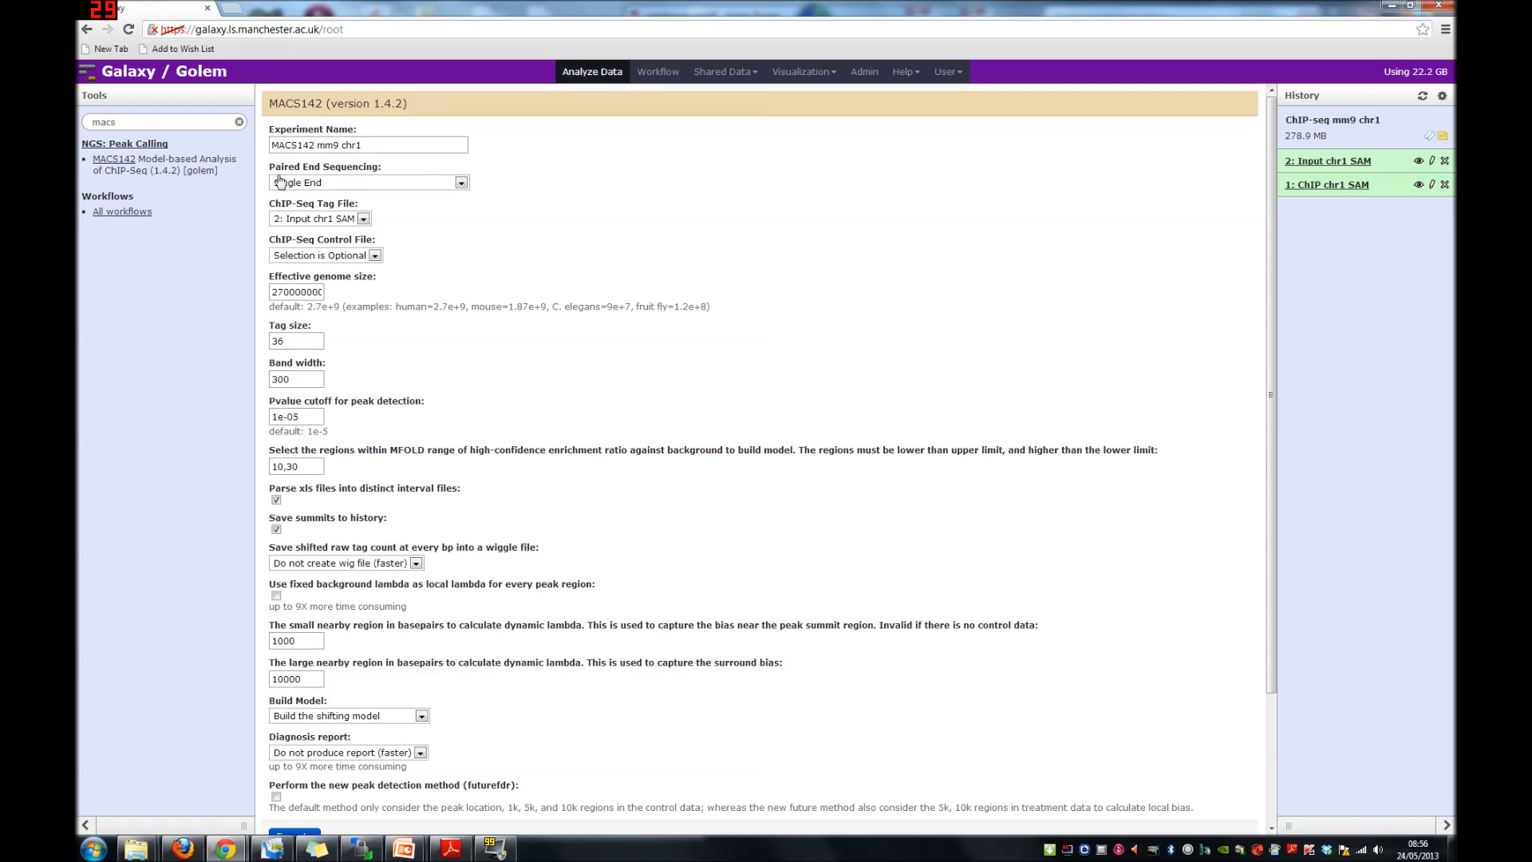
# Keep single-end sequencing and assign ChIP chr1 SAM as the ChIP-Seq tag file and Input chr1 SAM as the control file.
pyautogui.click(461, 185)
pyautogui.click(462, 185)
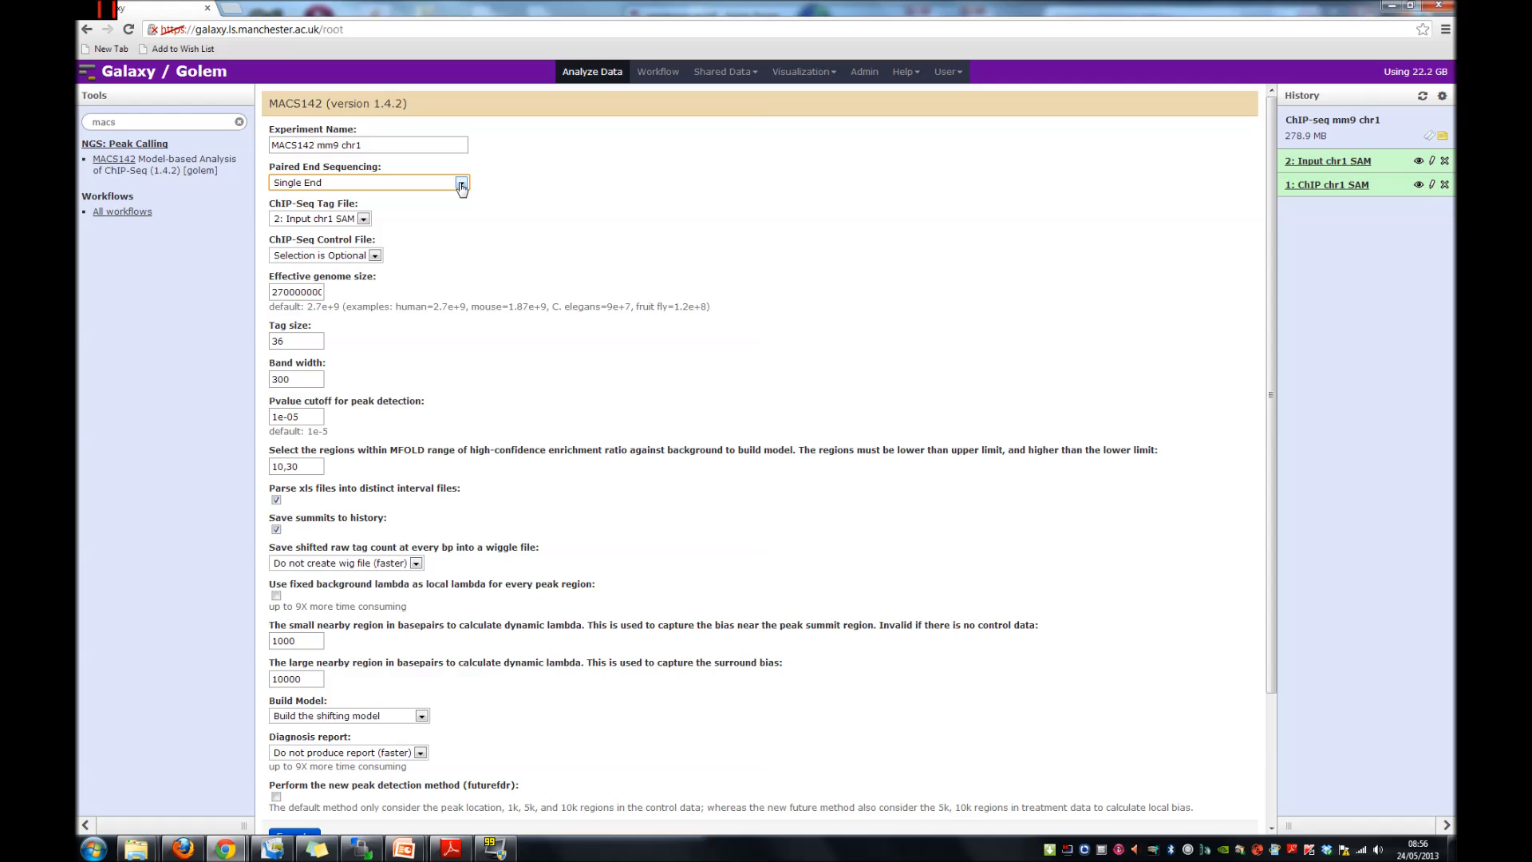
pyautogui.click(364, 219)
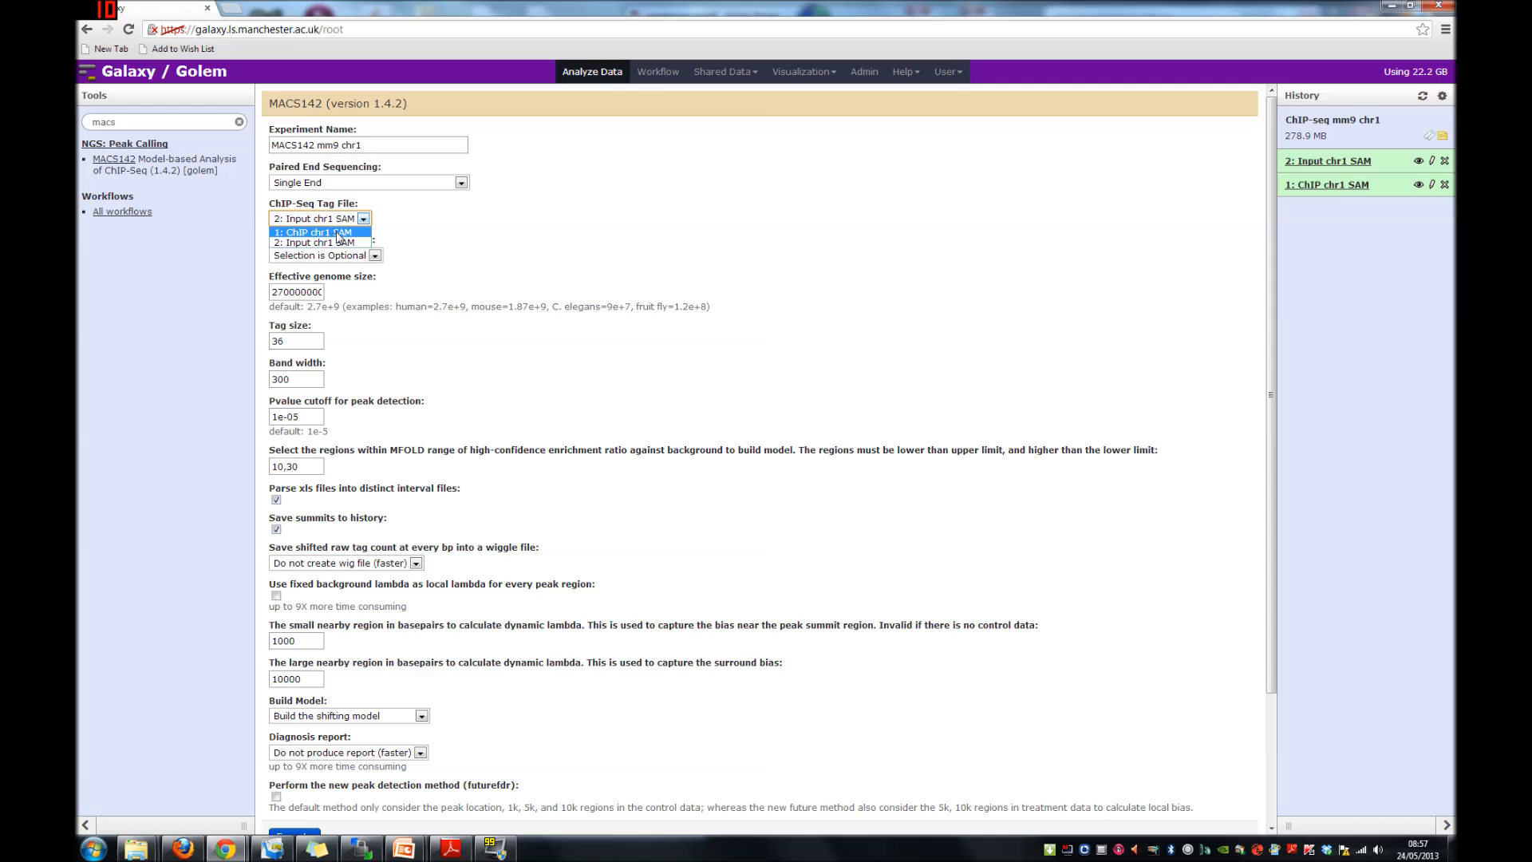
pyautogui.click(338, 233)
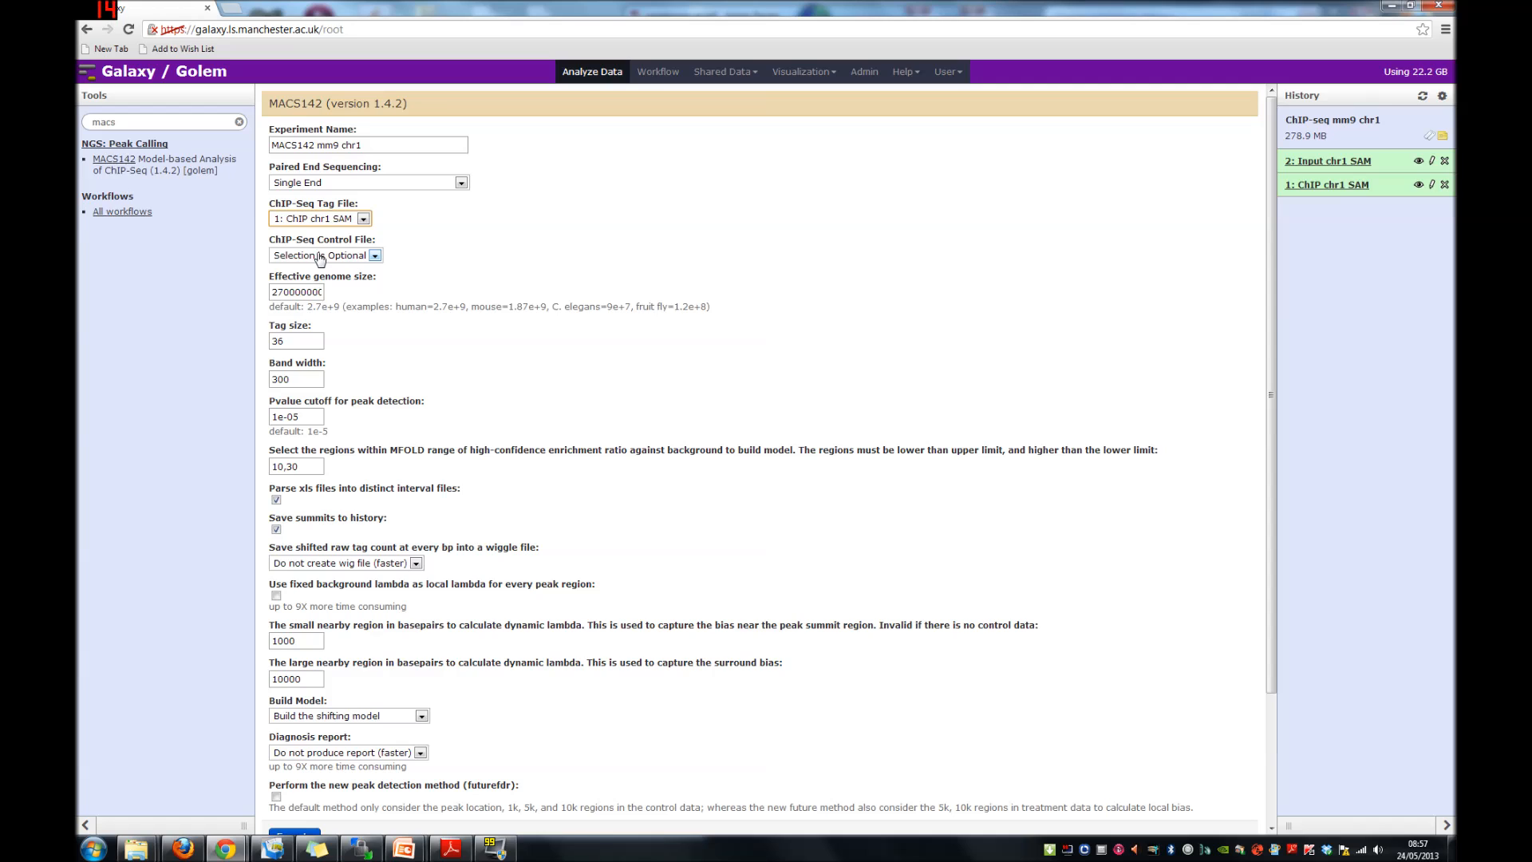
pyautogui.click(356, 257)
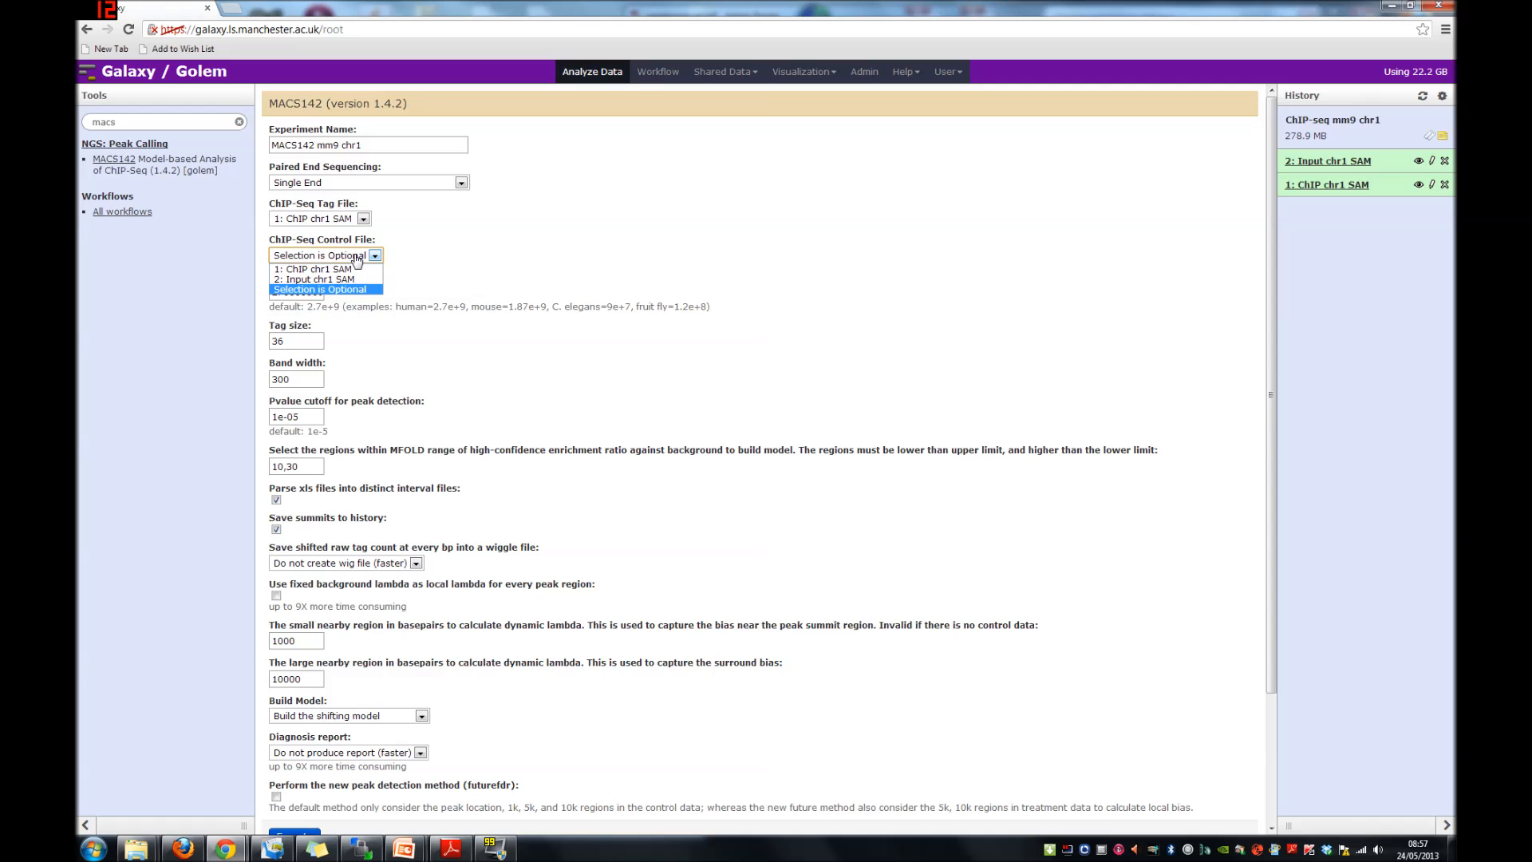
pyautogui.click(339, 279)
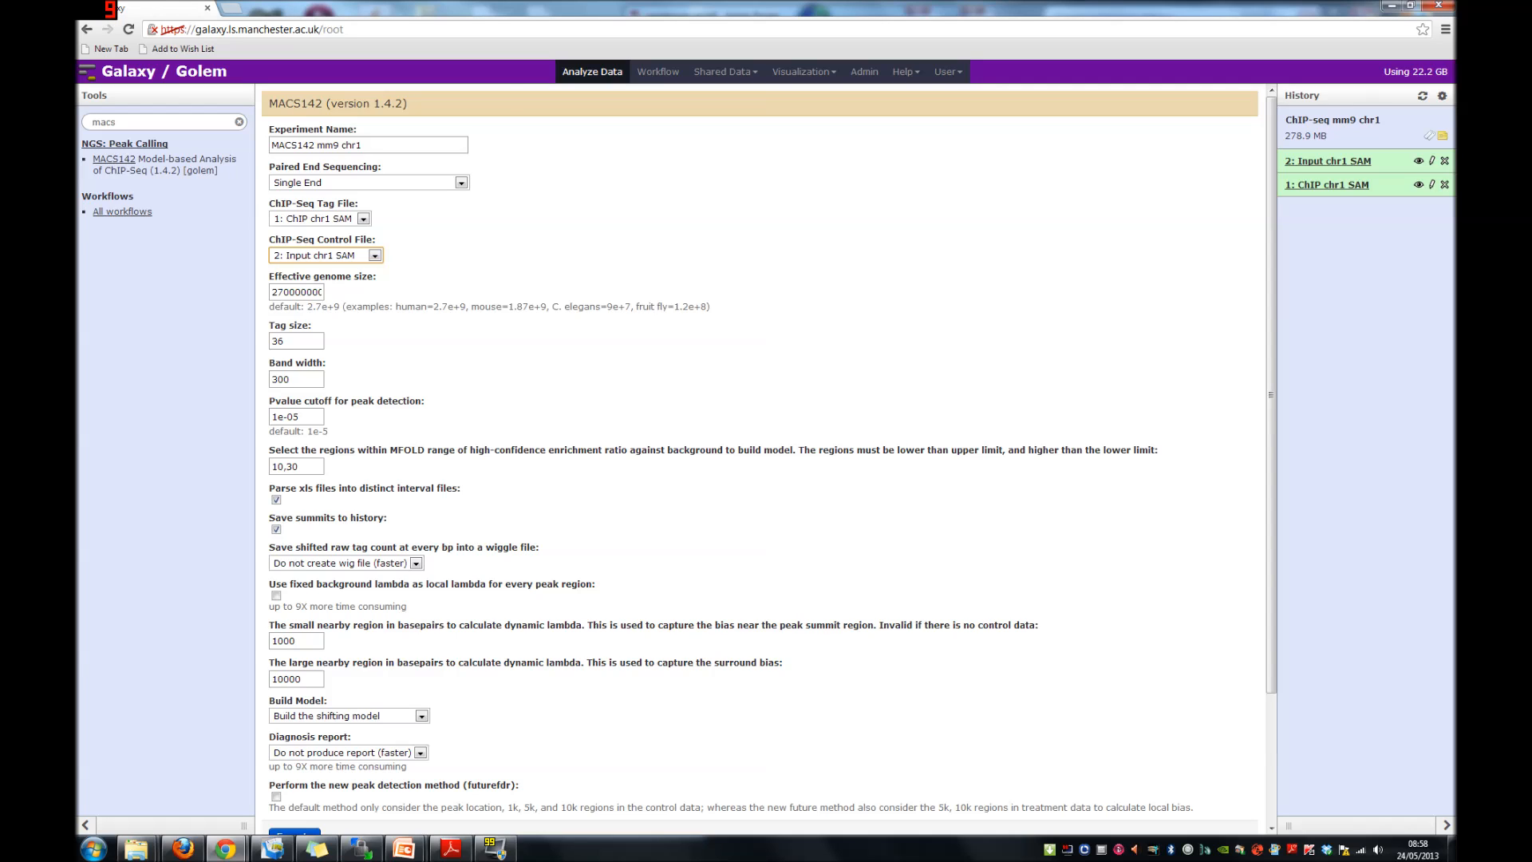
pyautogui.press('Tab')
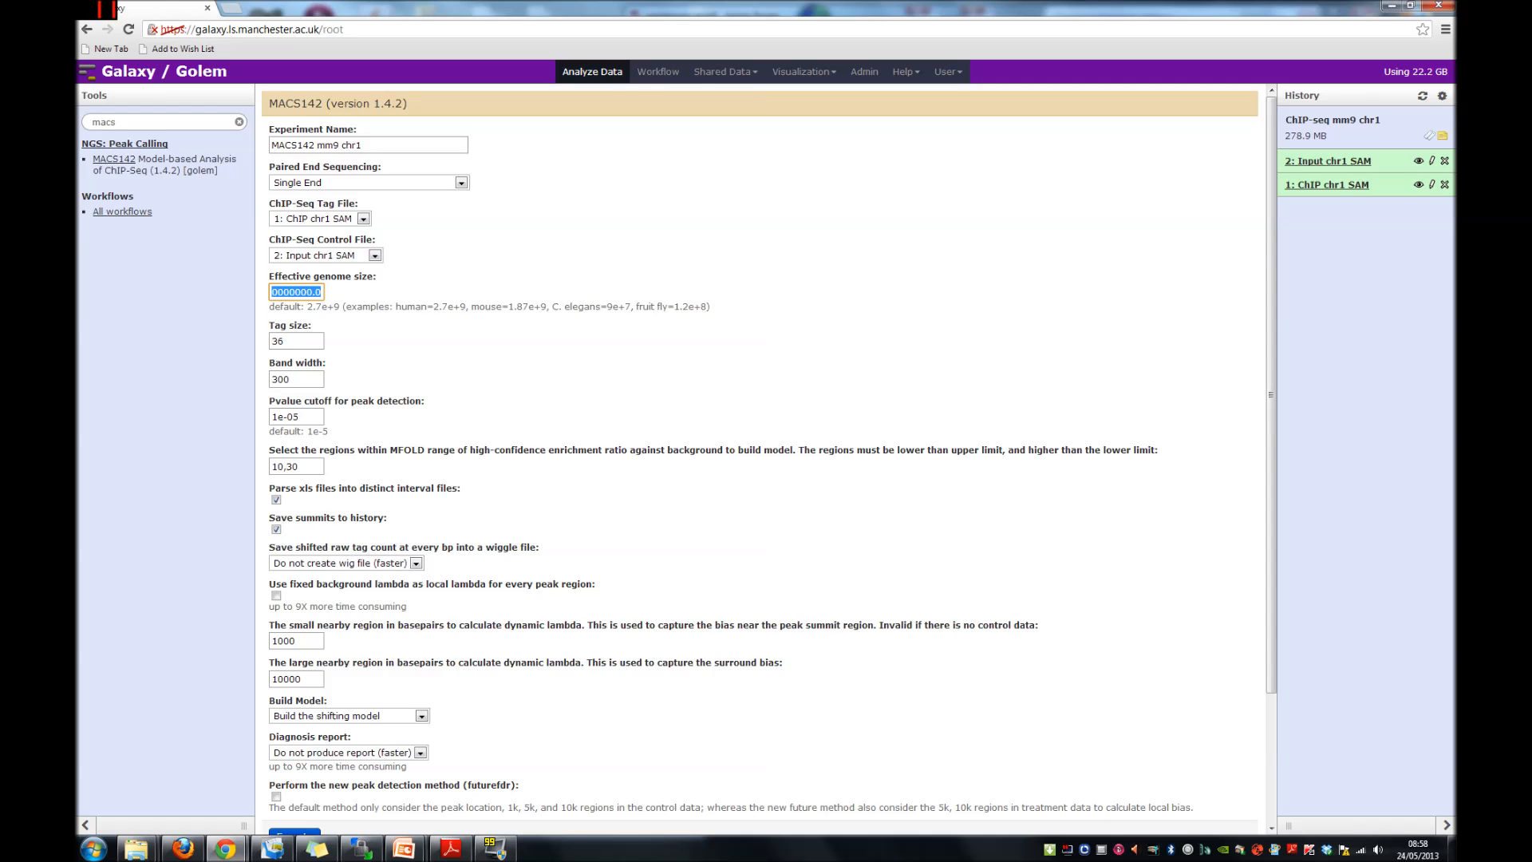
pyautogui.write('187')
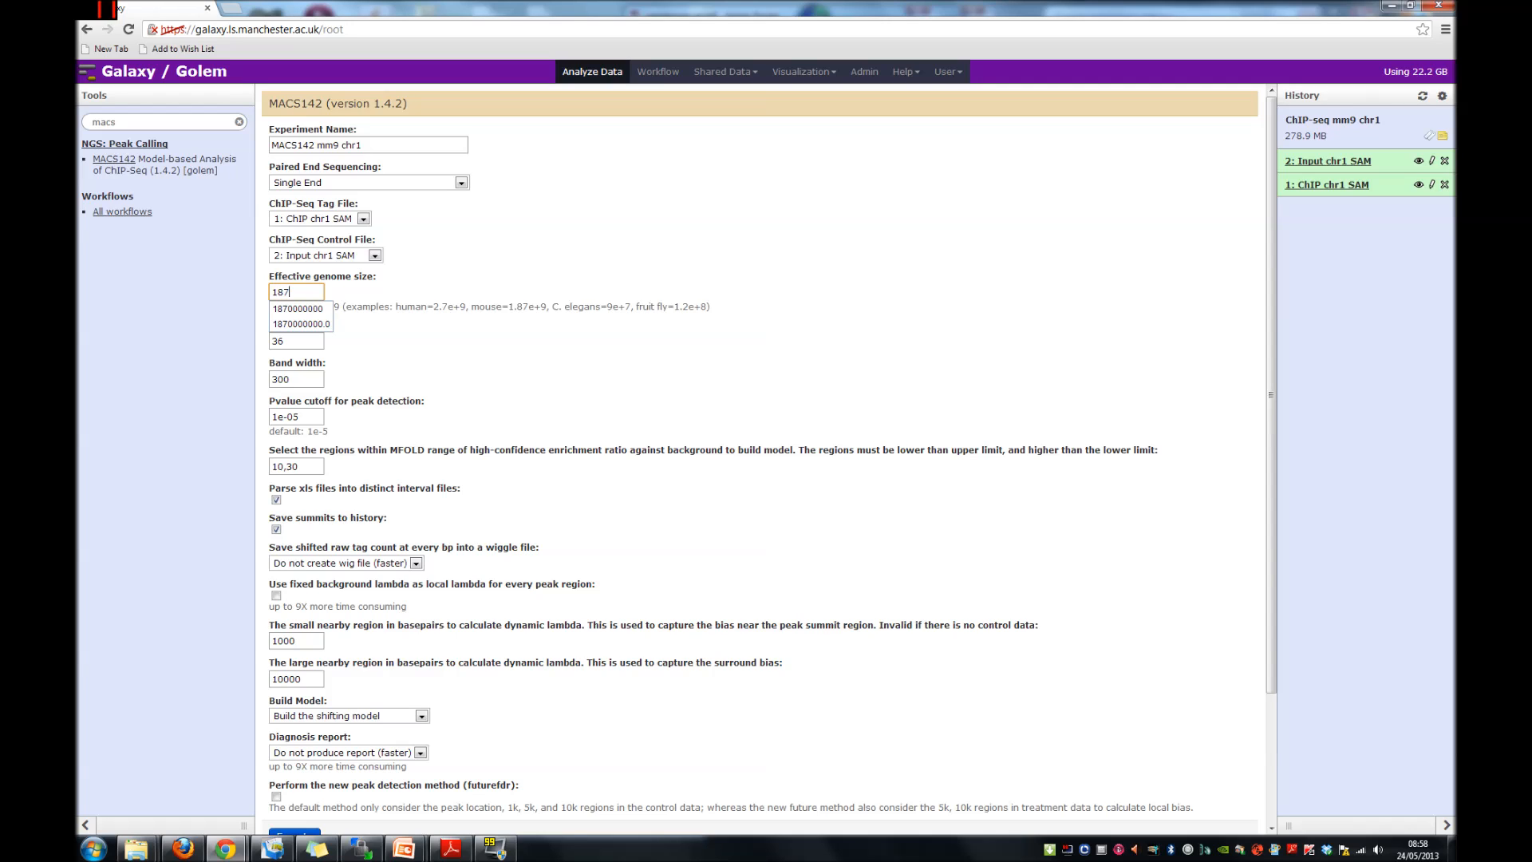
pyautogui.write('0000000')
pyautogui.press('Left')
pyautogui.press('Left')
pyautogui.click(237, 299)
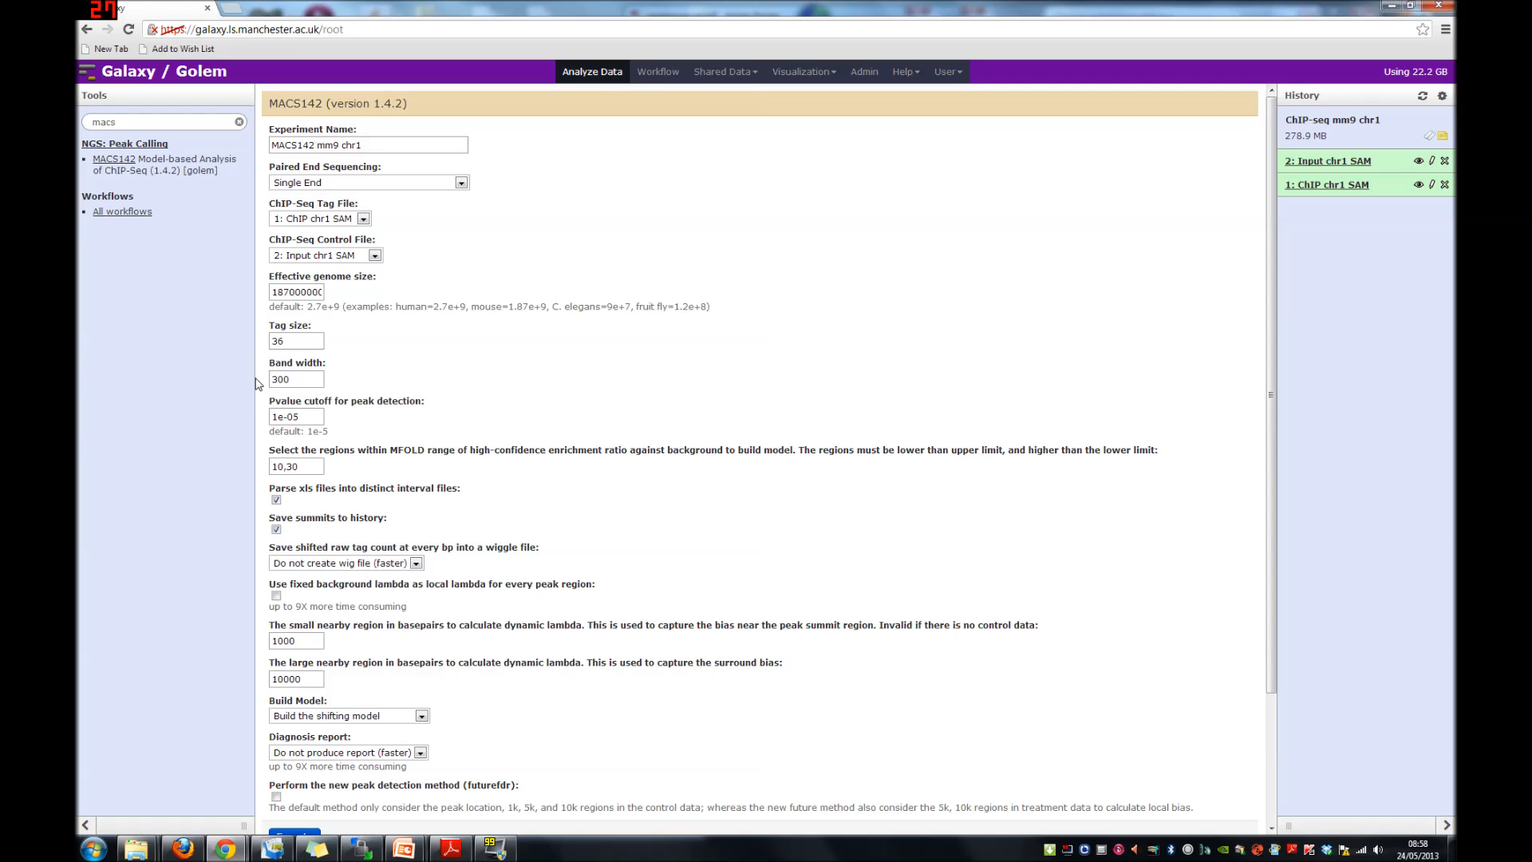
# Set the band width for the MACS142 run to 200.
pyautogui.click(296, 379)
pyautogui.moveTo(289, 379); pyautogui.dragTo(263, 381)
pyautogui.write('200')
pyautogui.click(367, 384)
# Choose to save the shifted raw tag counts into a wiggle file and execute the MACS142 job.
pyautogui.click(353, 565)
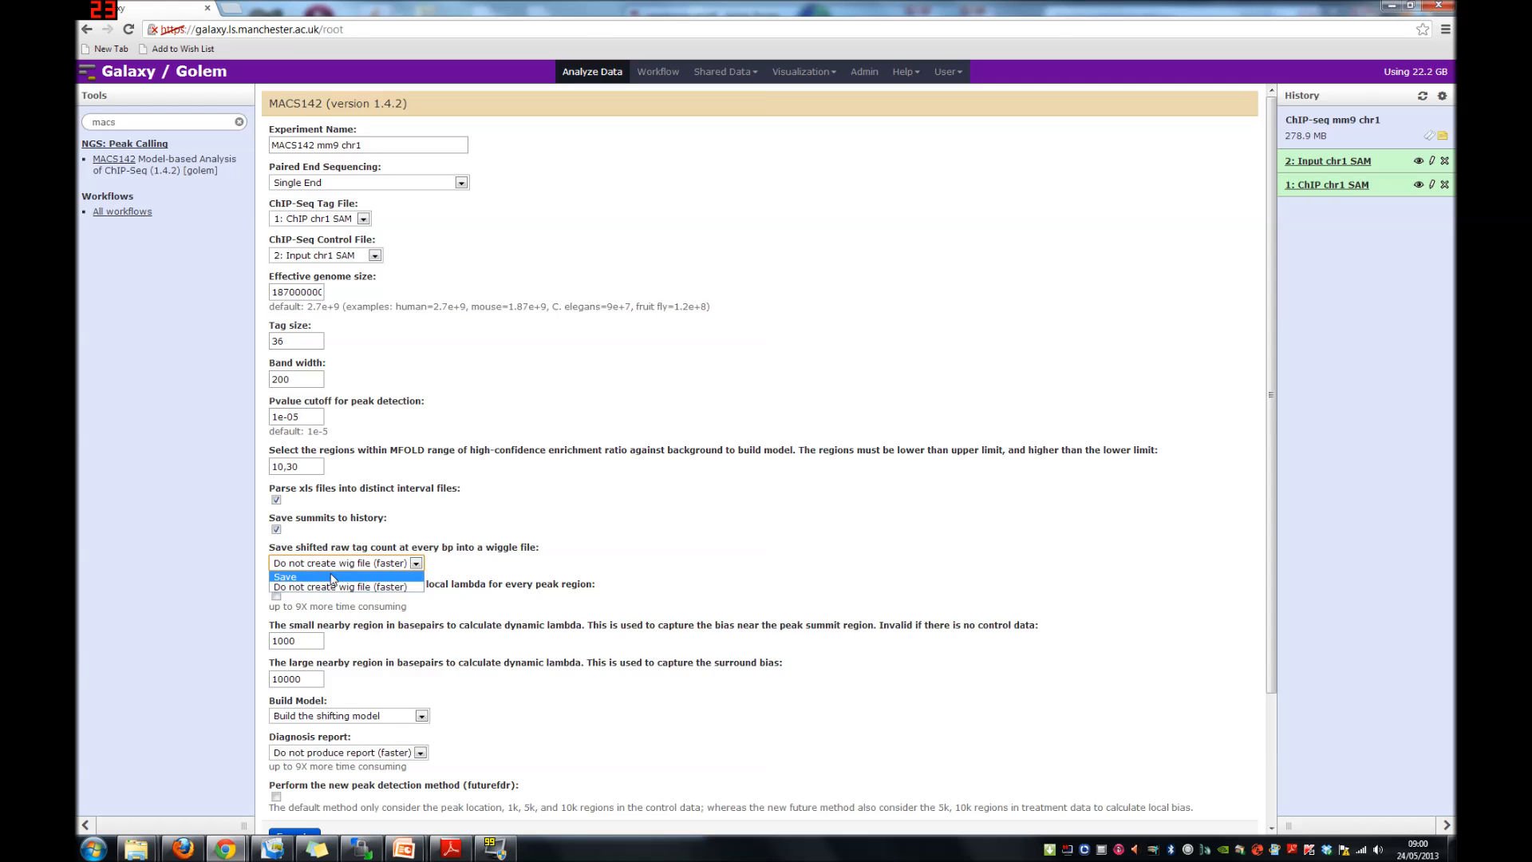
pyautogui.click(333, 576)
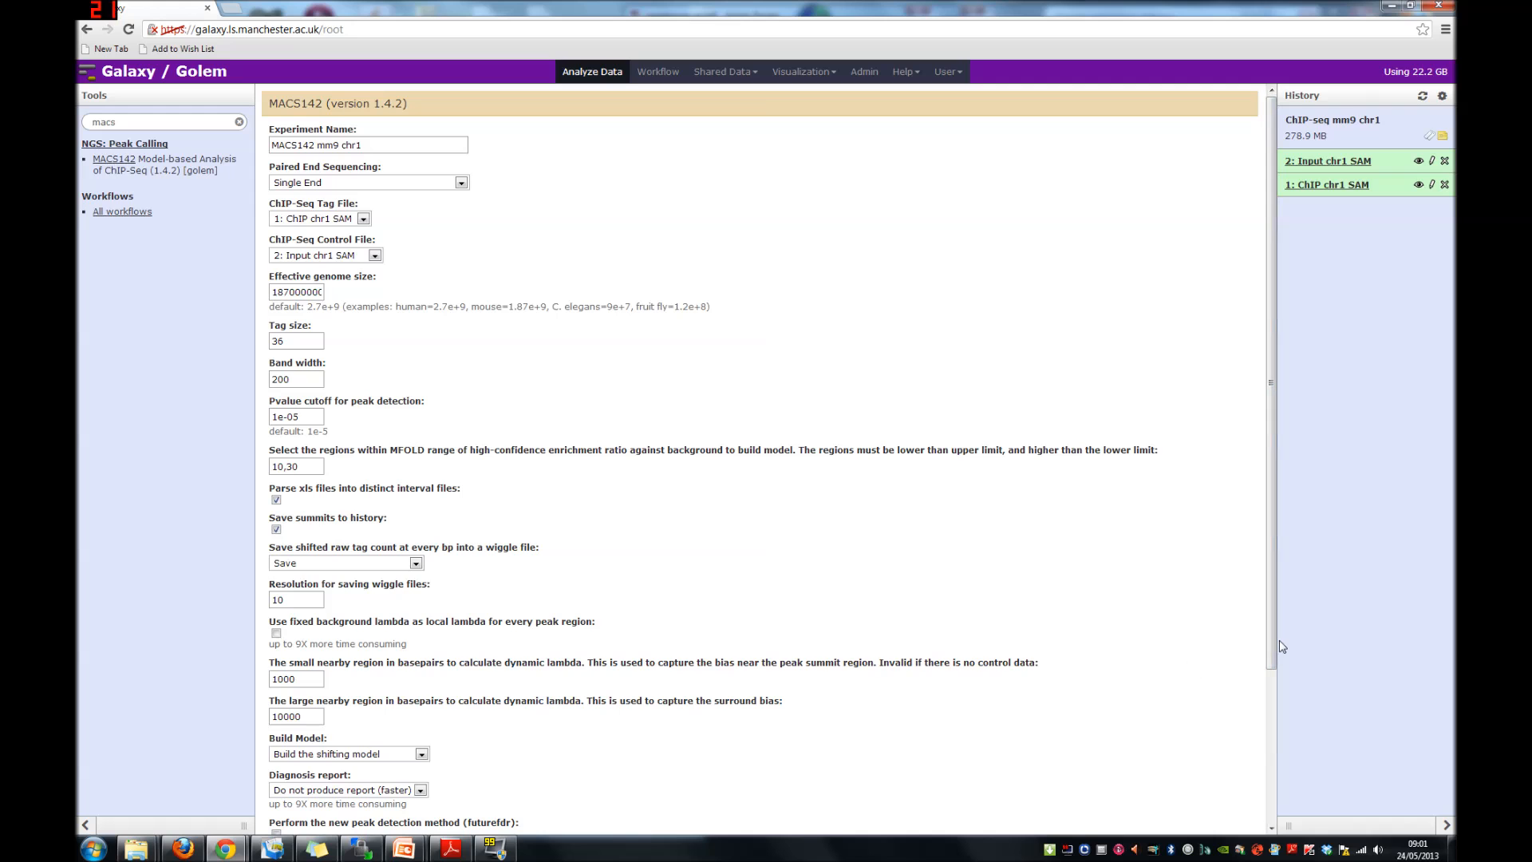
pyautogui.moveTo(1270, 636); pyautogui.dragTo(1271, 774)
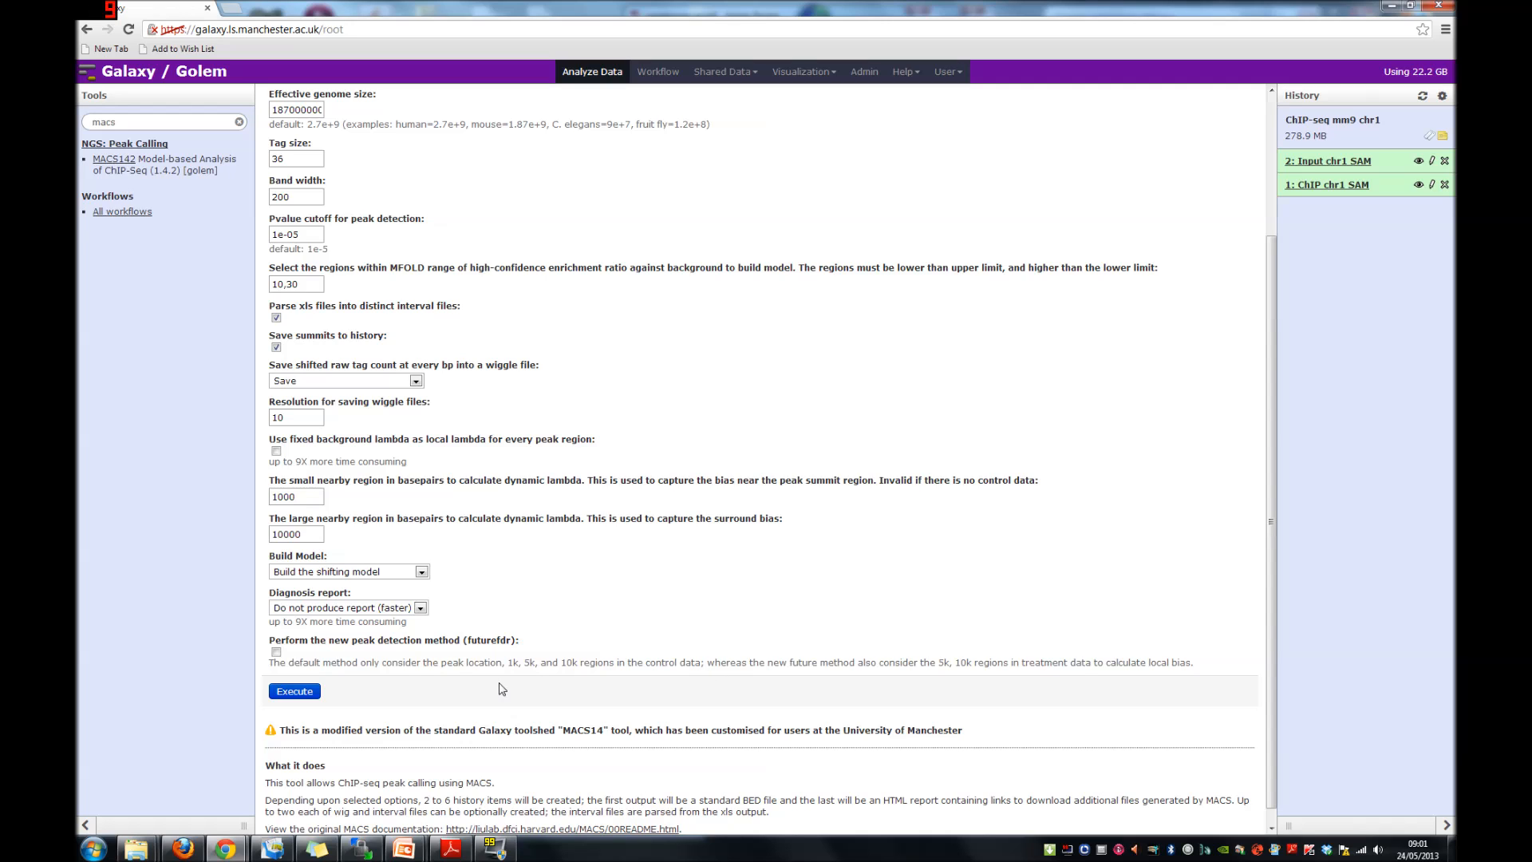
pyautogui.click(288, 696)
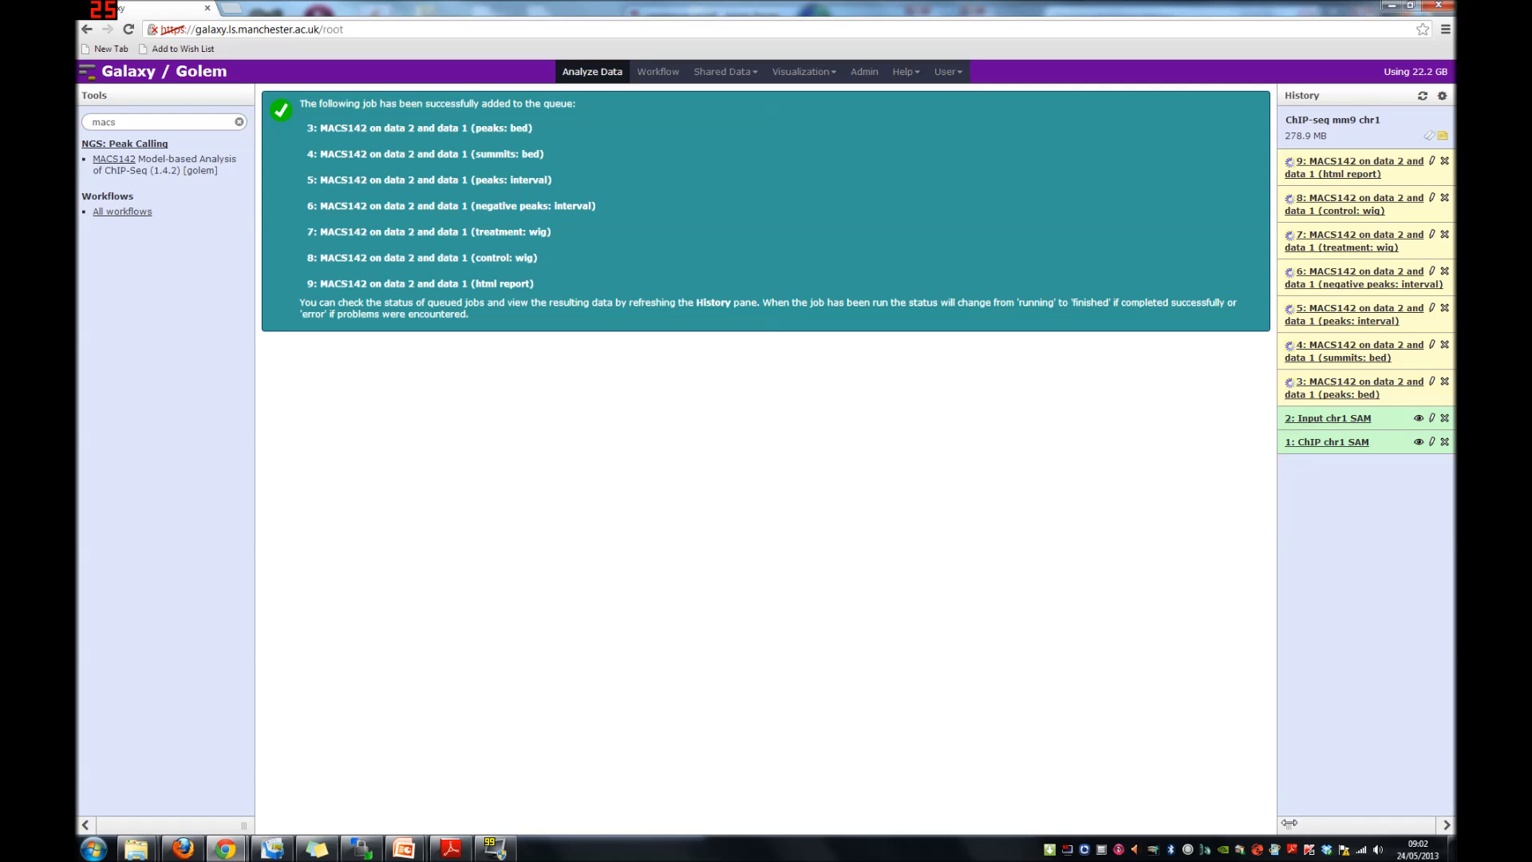
# Widen the History pane so each dataset name fits on one line, and slightly widen the Tools pane.
pyautogui.moveTo(1289, 822); pyautogui.dragTo(1119, 813)
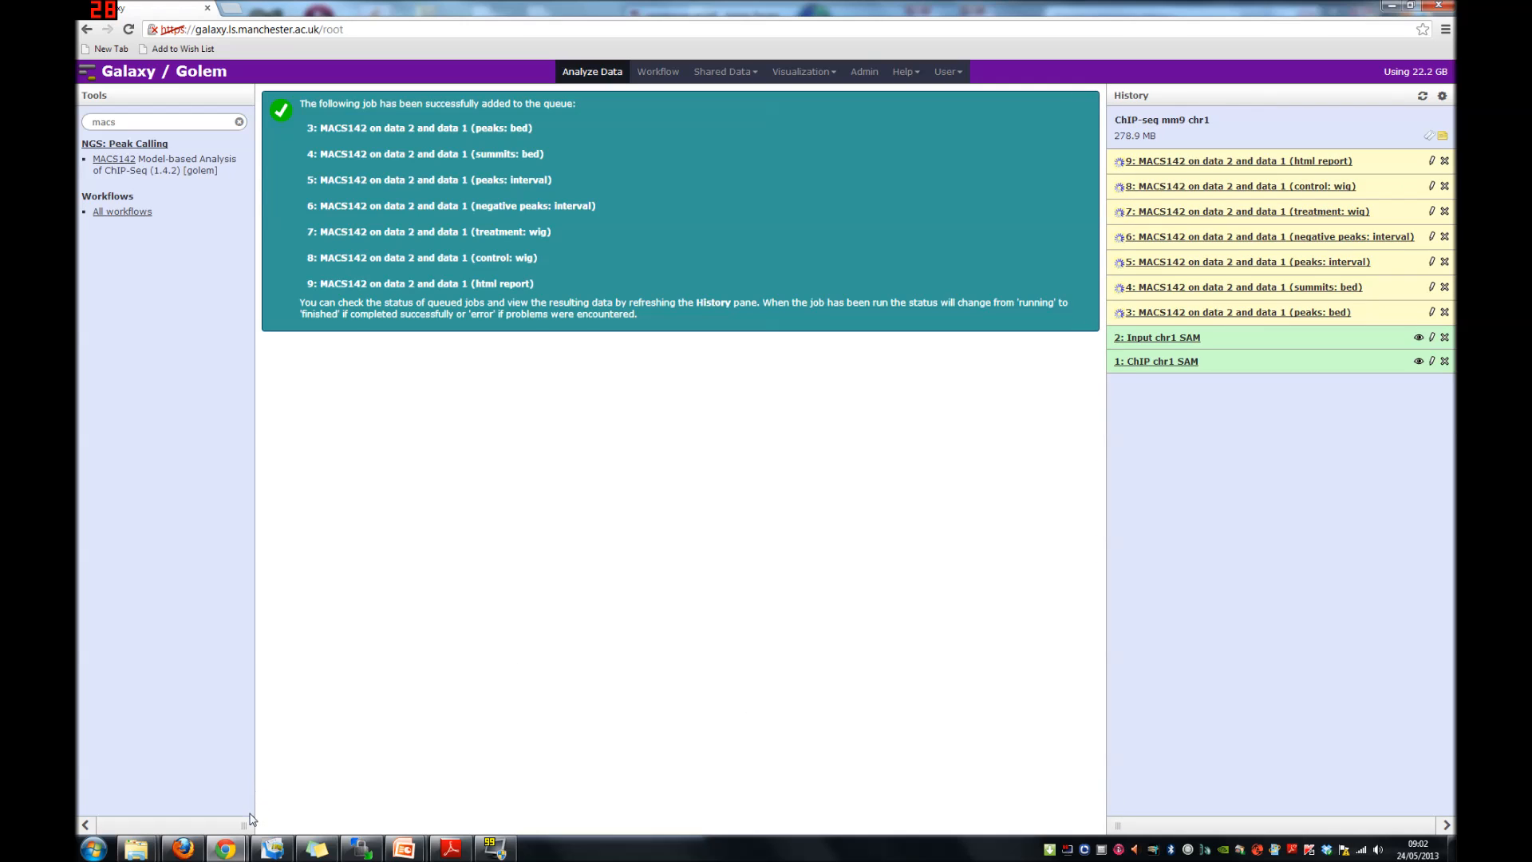
pyautogui.moveTo(253, 821)
pyautogui.mouseDown()
pyautogui.moveTo(298, 825)
pyautogui.moveTo(258, 817)
pyautogui.mouseUp()
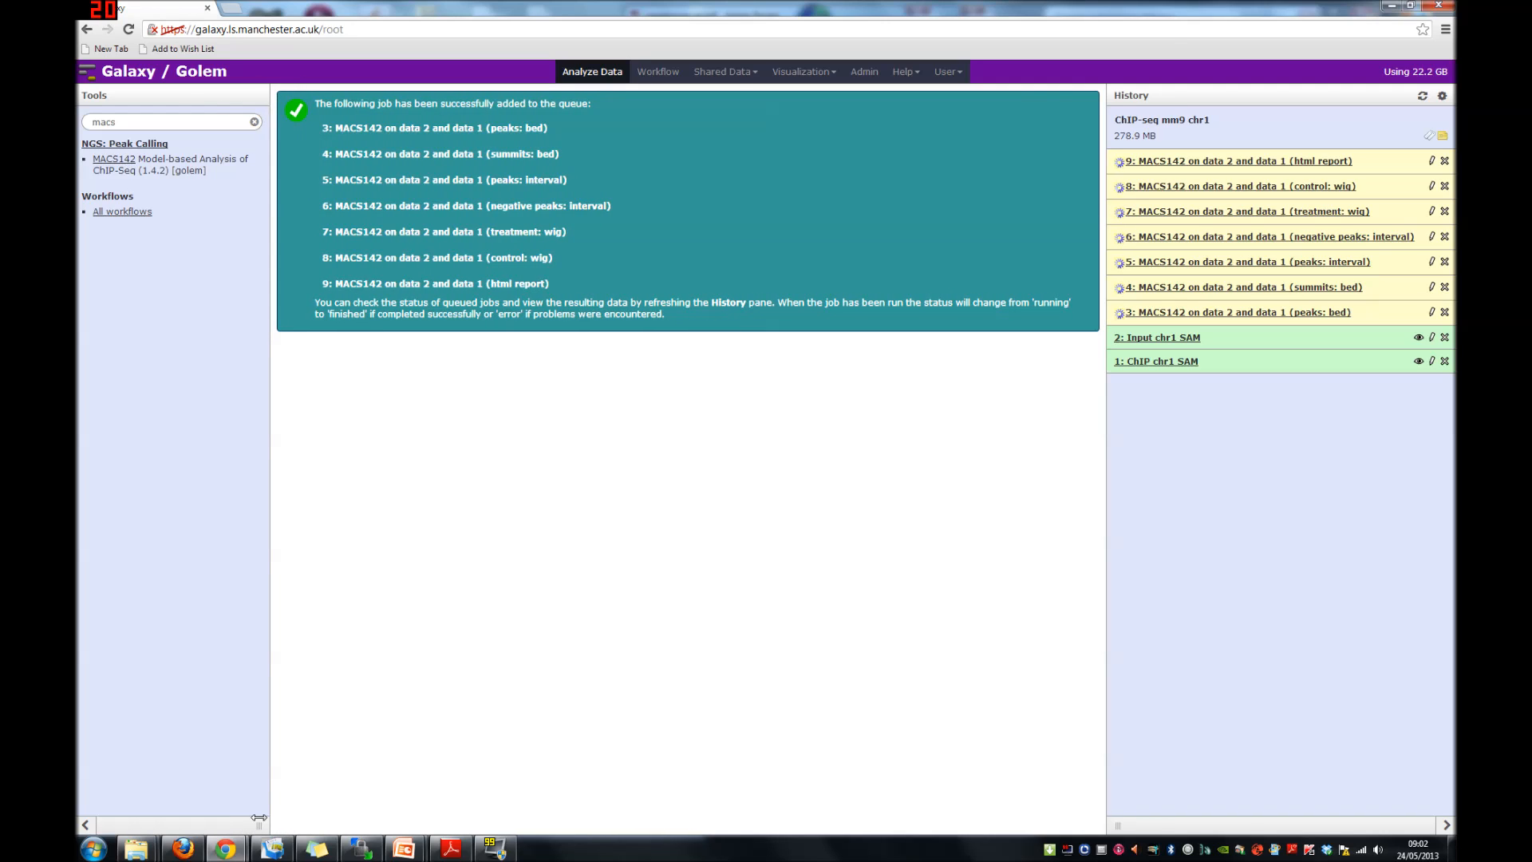
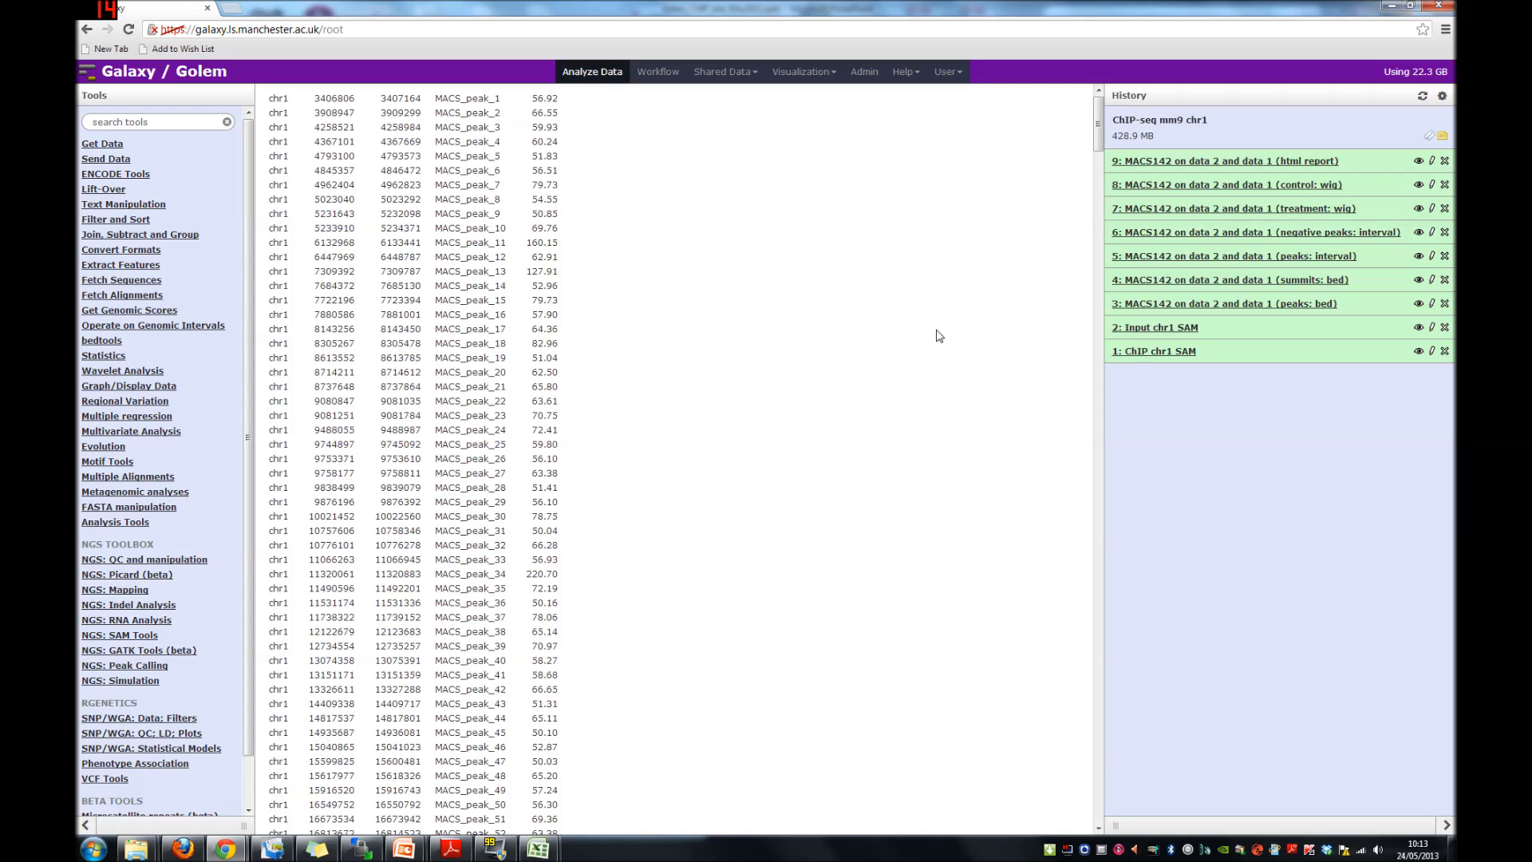
# Preview the MACS142 peaks and summits BED outputs in the history, and display the full contents of the peaks interval dataset.
pyautogui.click(1273, 308)
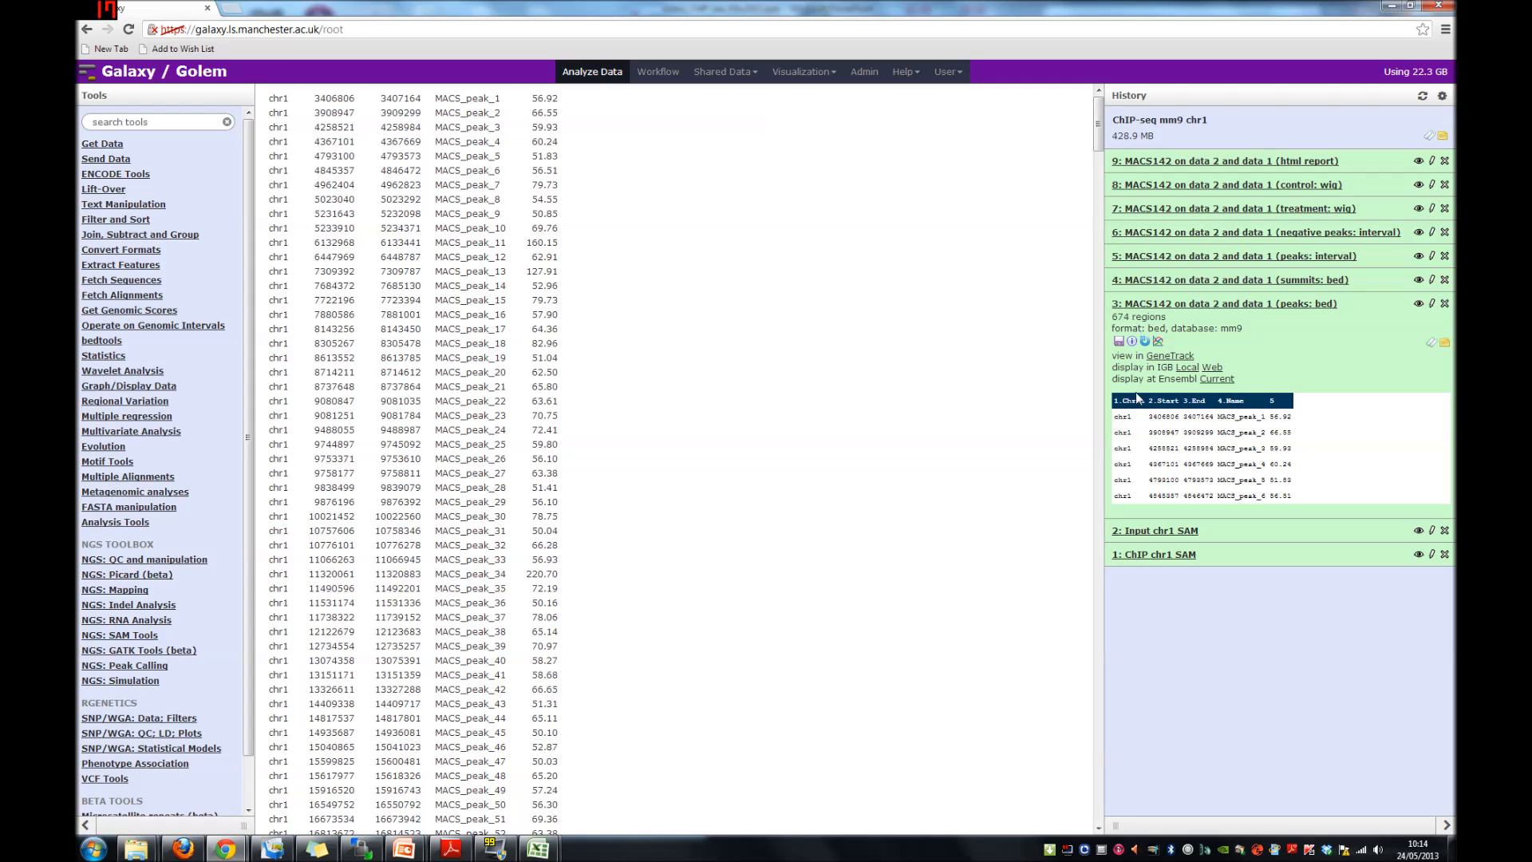
pyautogui.click(1151, 281)
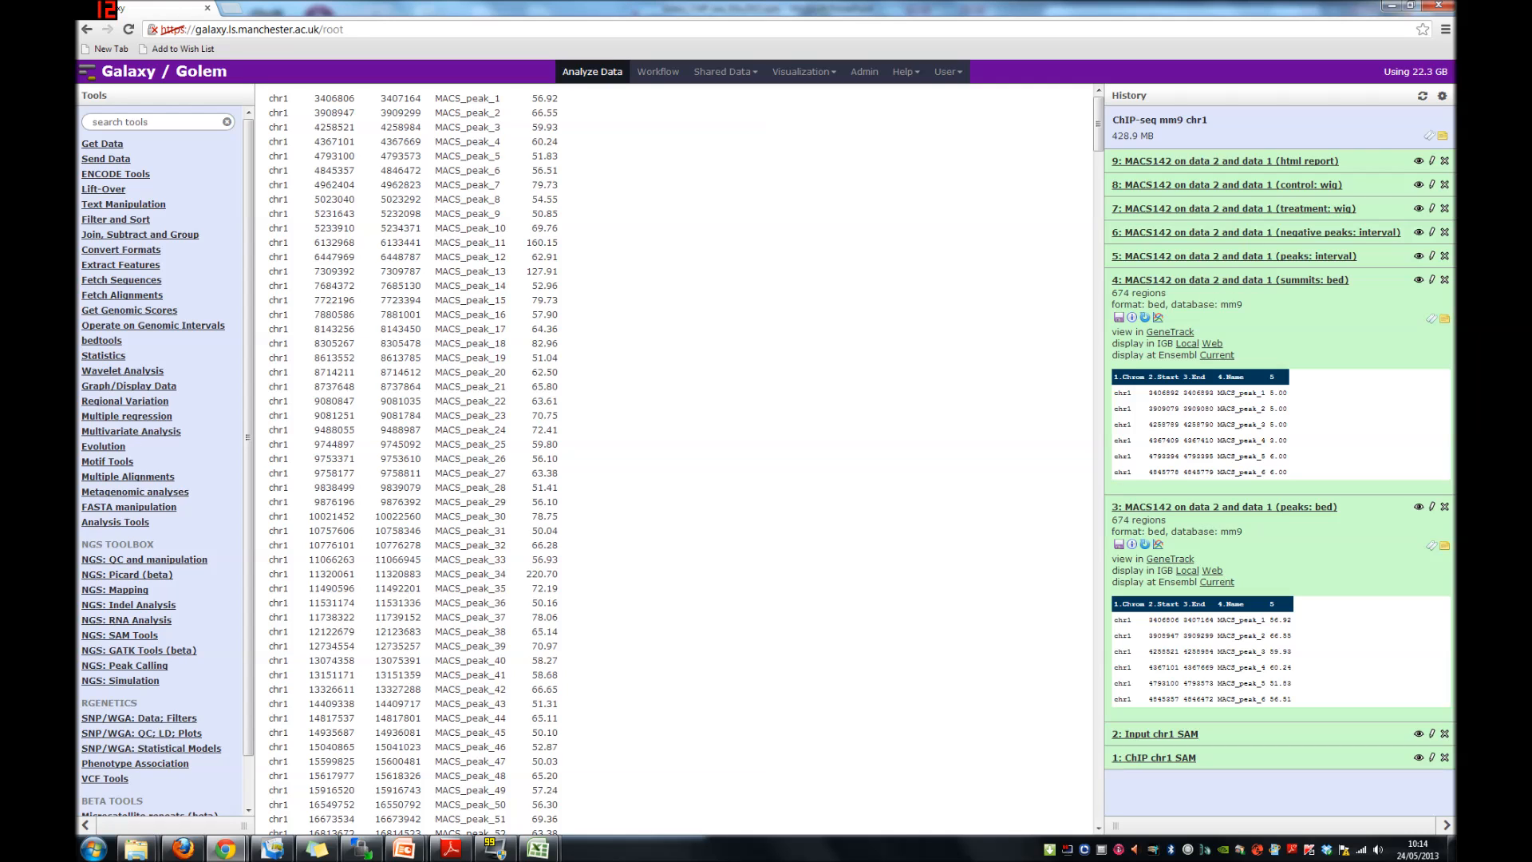
pyautogui.click(1167, 280)
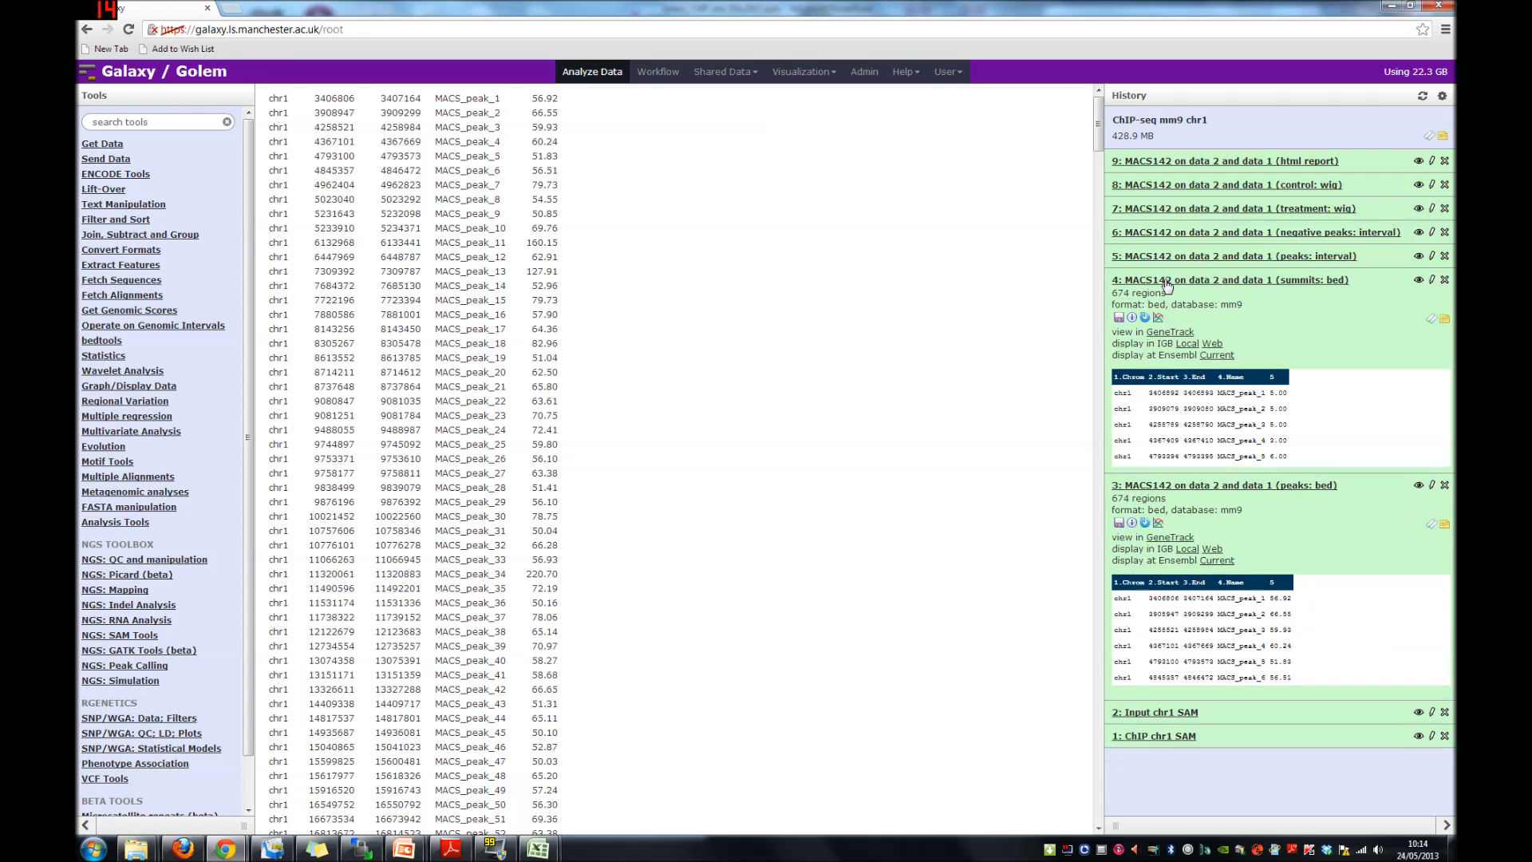
pyautogui.click(1165, 307)
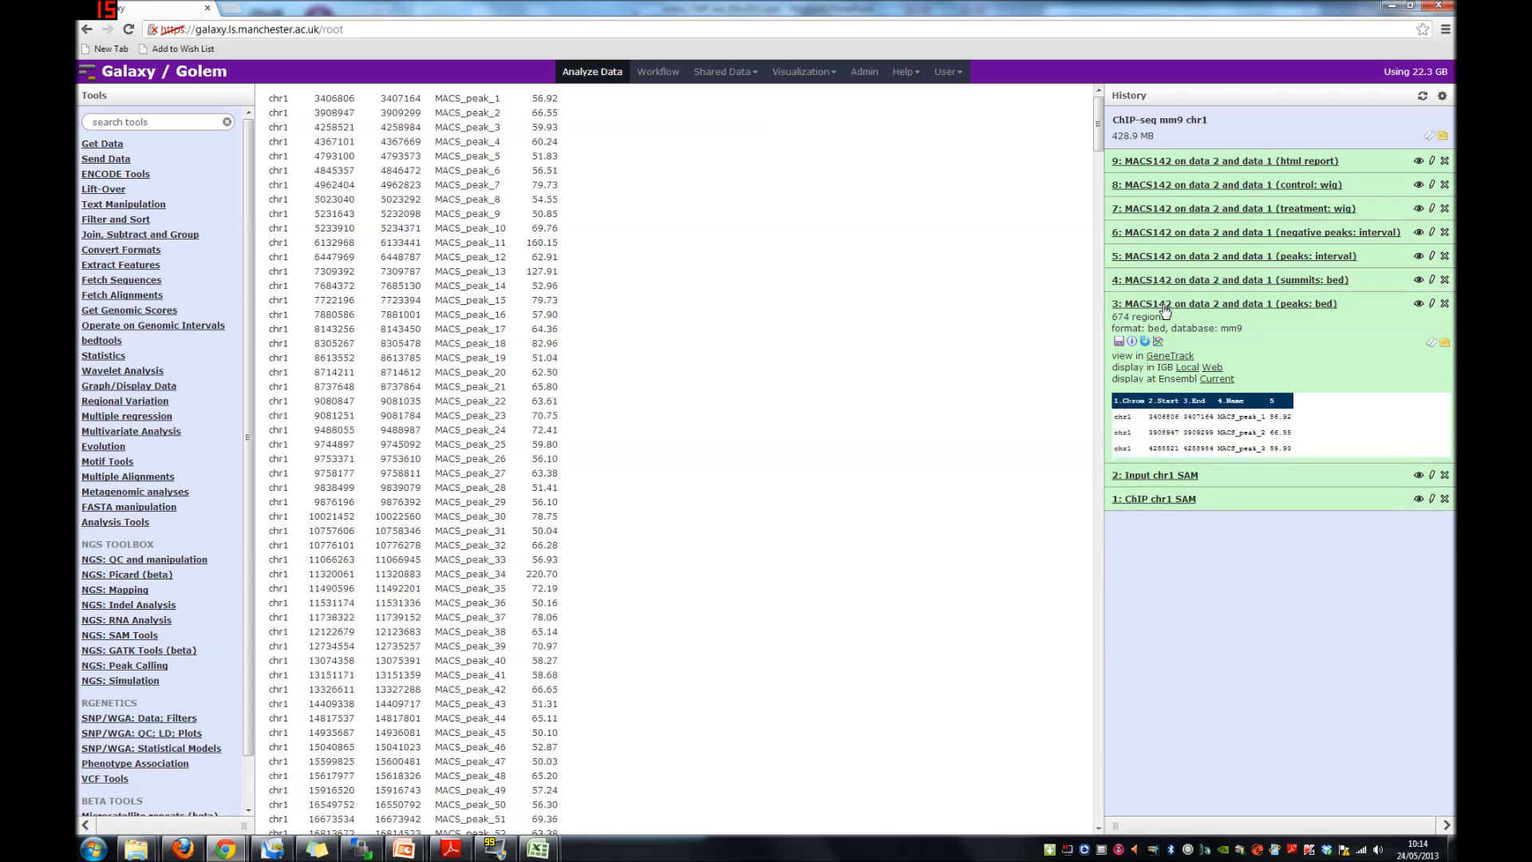
pyautogui.click(1161, 256)
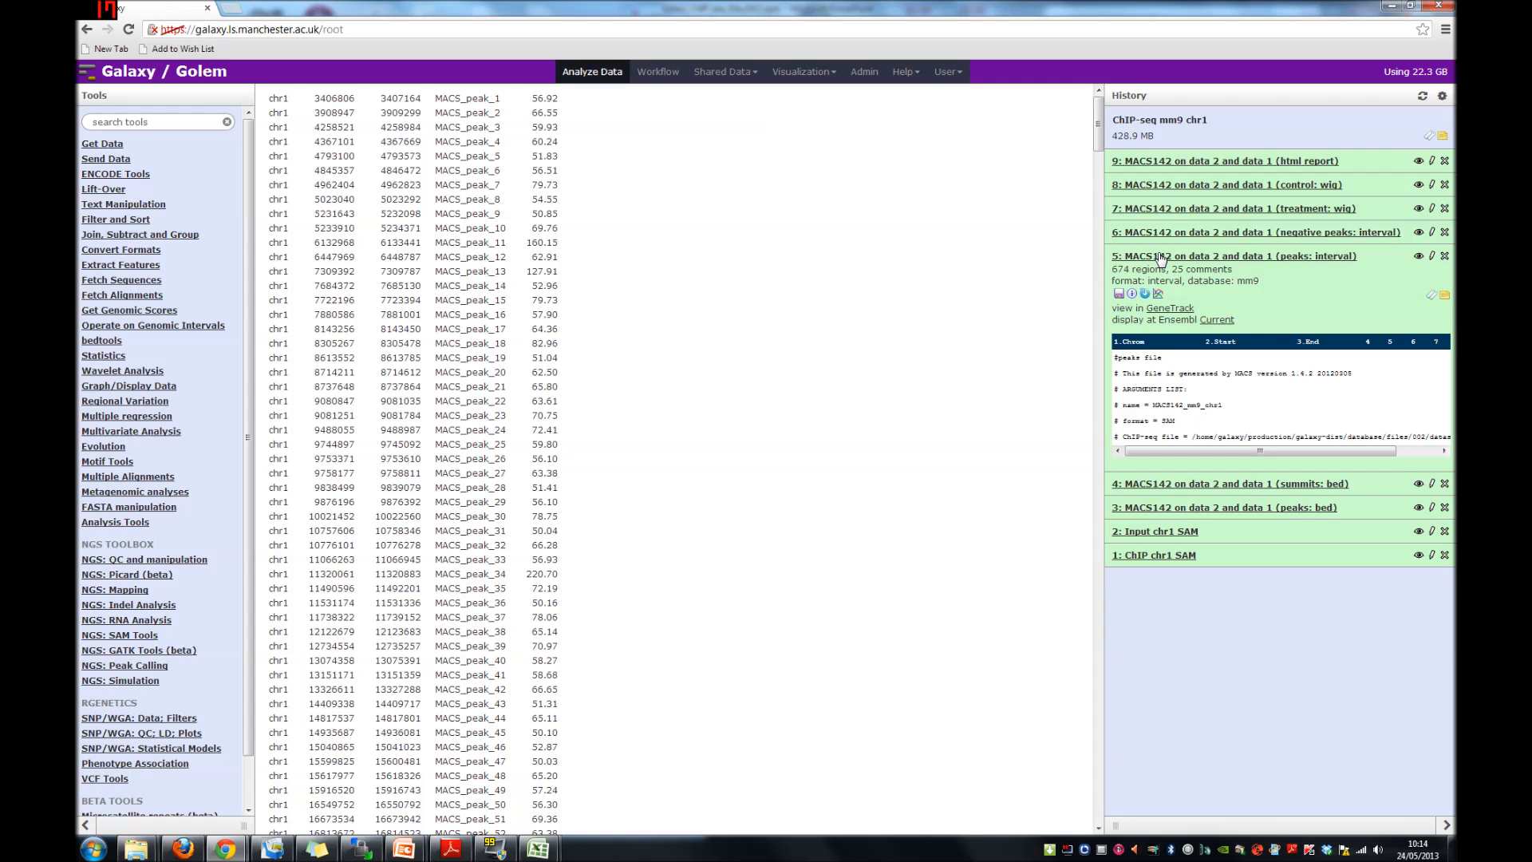
pyautogui.click(1419, 257)
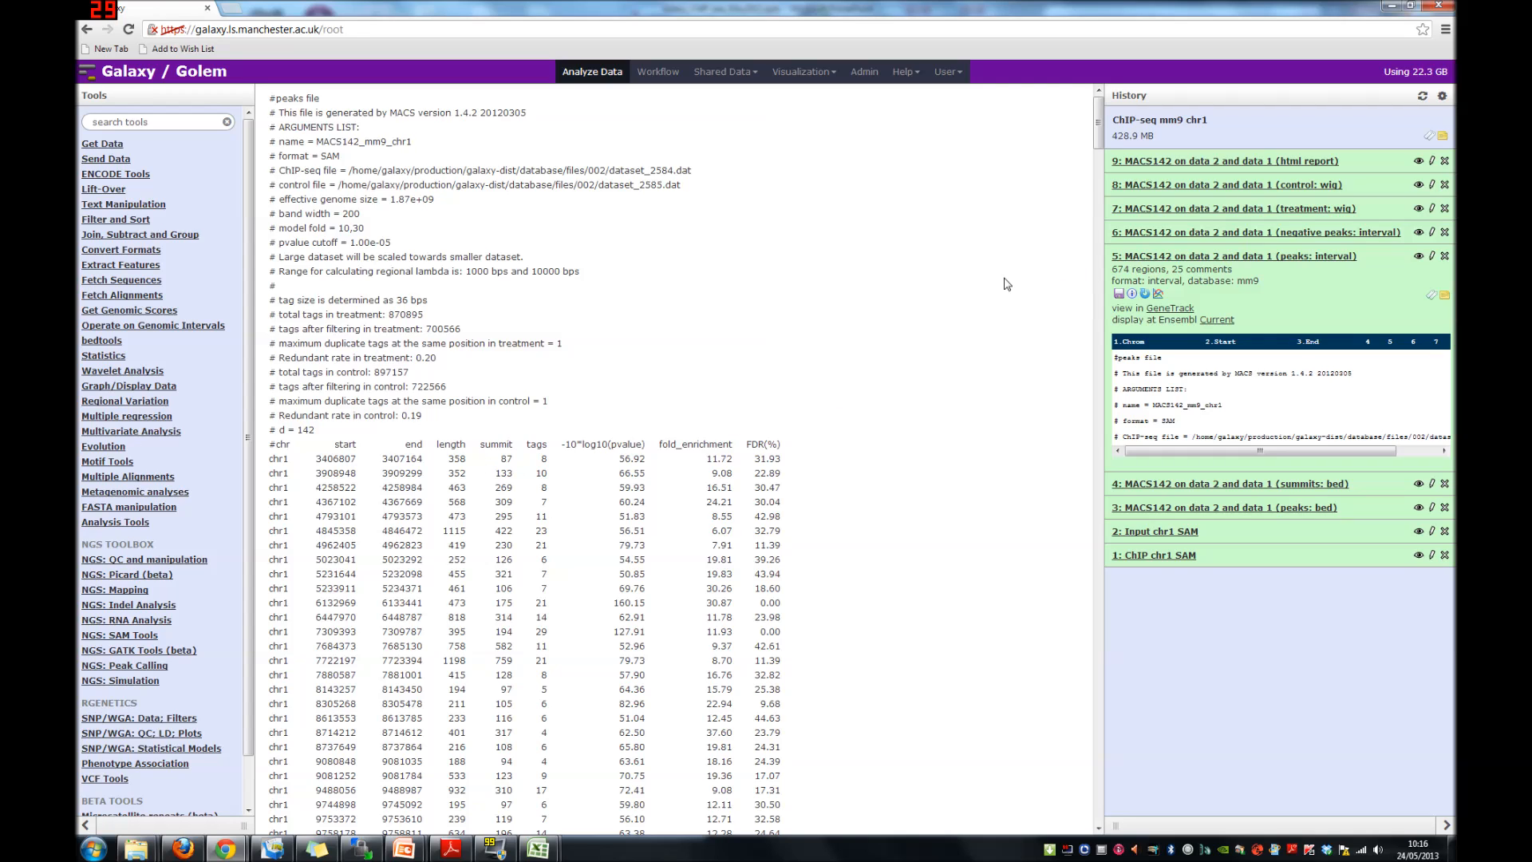
# Collapse the peaks interval dataset in the history, preview the MACS142 negative peaks interval dataset, and collapse it again.
pyautogui.click(1168, 257)
pyautogui.click(1168, 257)
pyautogui.click(1158, 256)
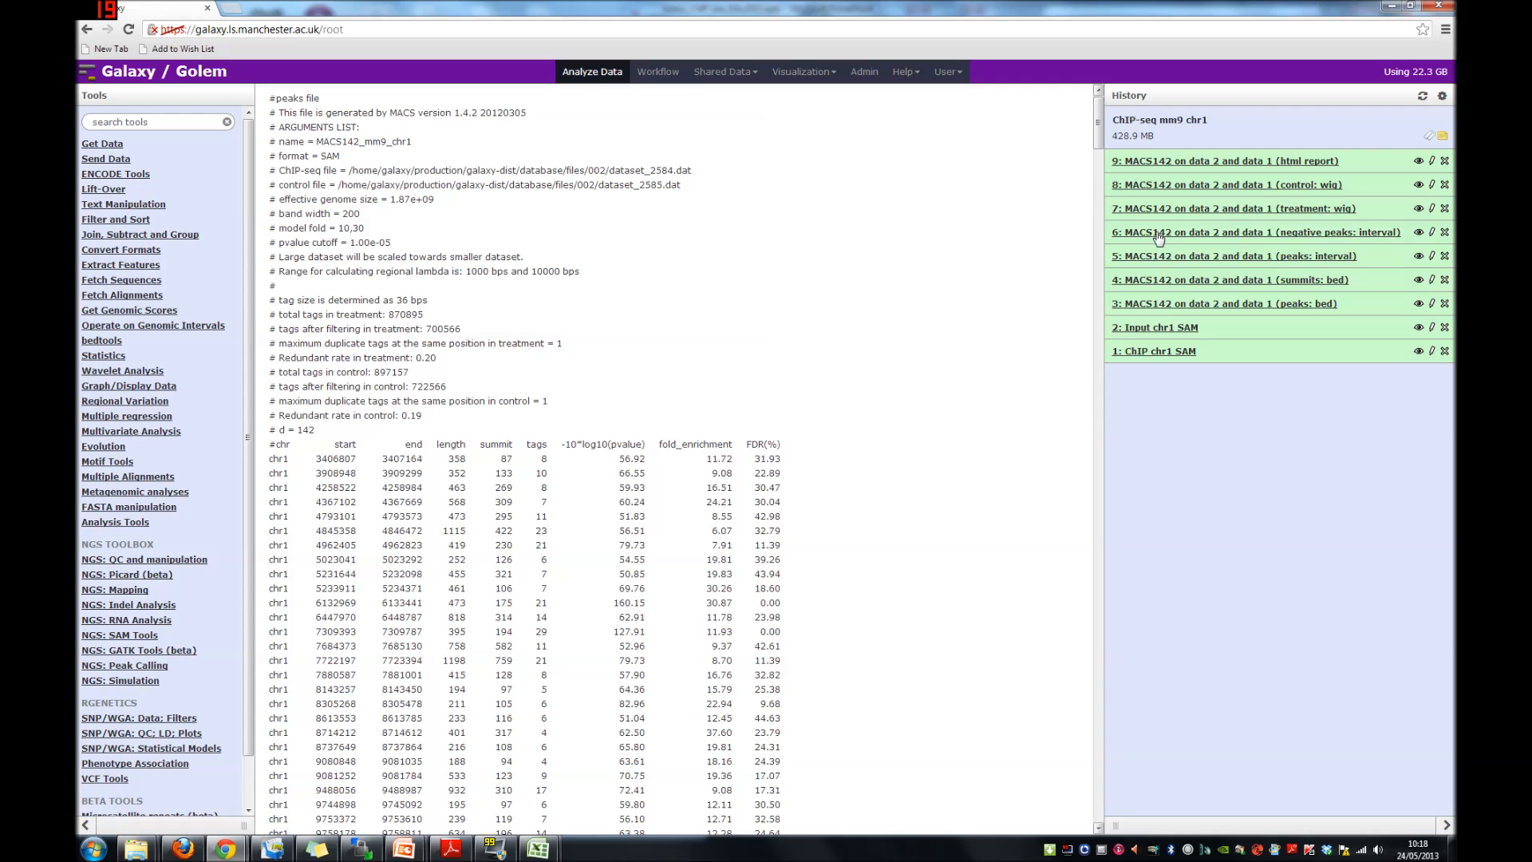
pyautogui.click(1158, 233)
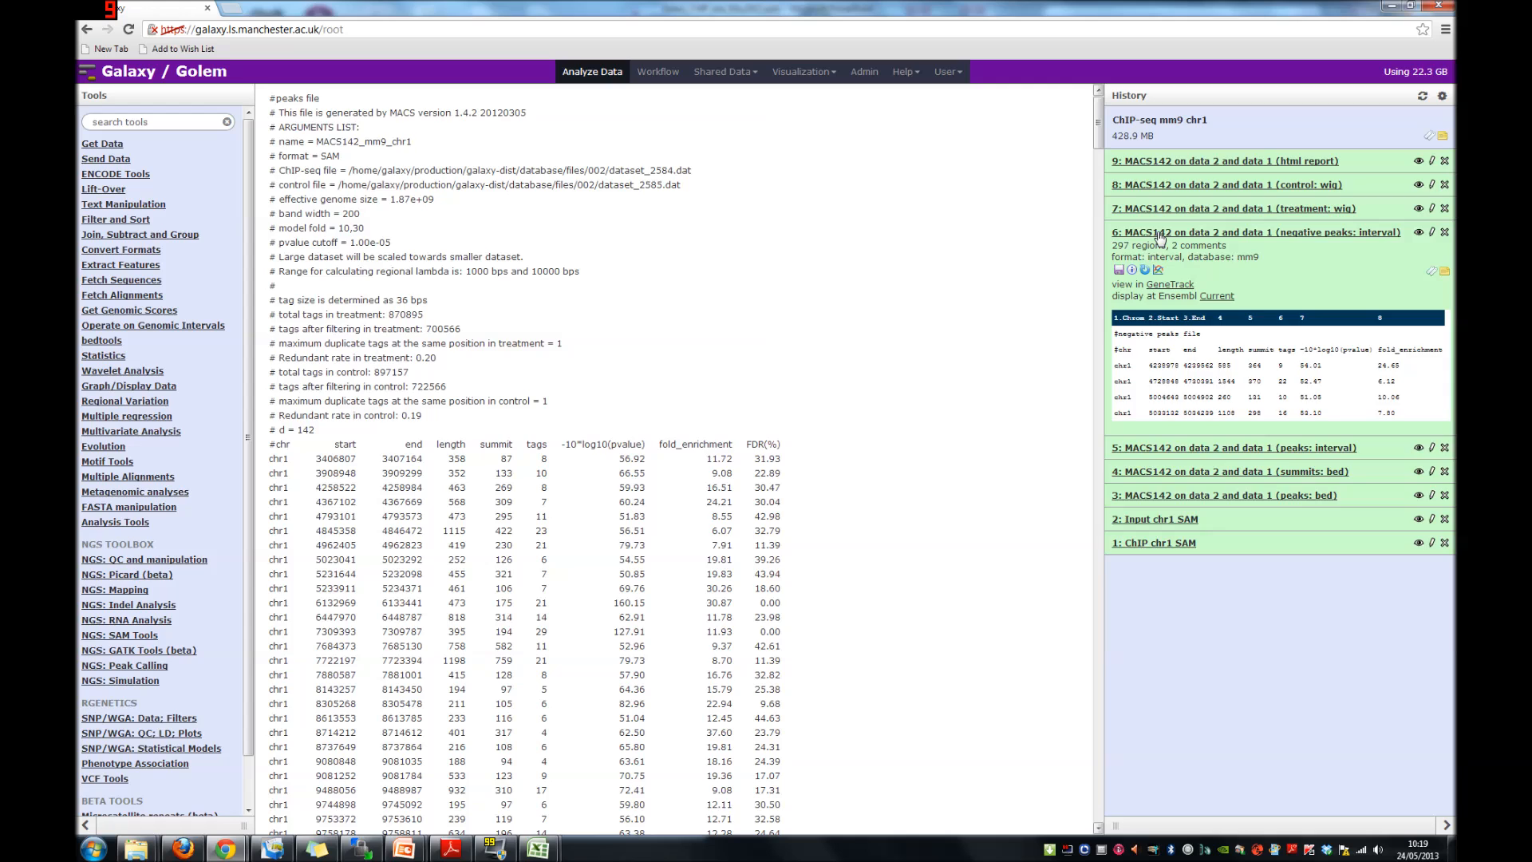
pyautogui.click(1160, 232)
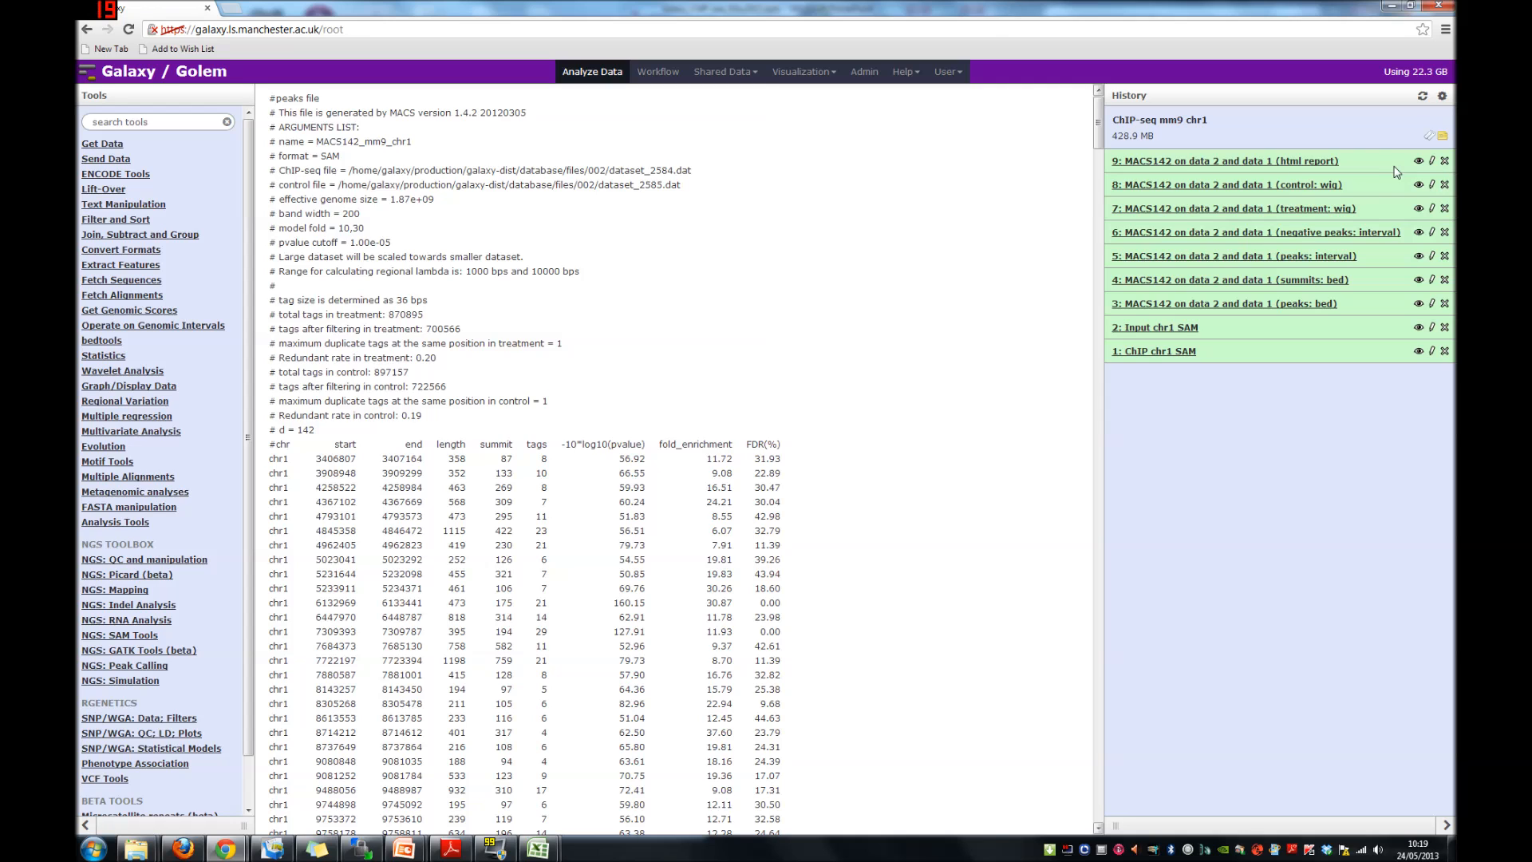
# Display the MACS142 HTML report, view the peak model plot in MACS142_mm9_chr1_model.pdf, and return to the report.
pyautogui.click(1420, 162)
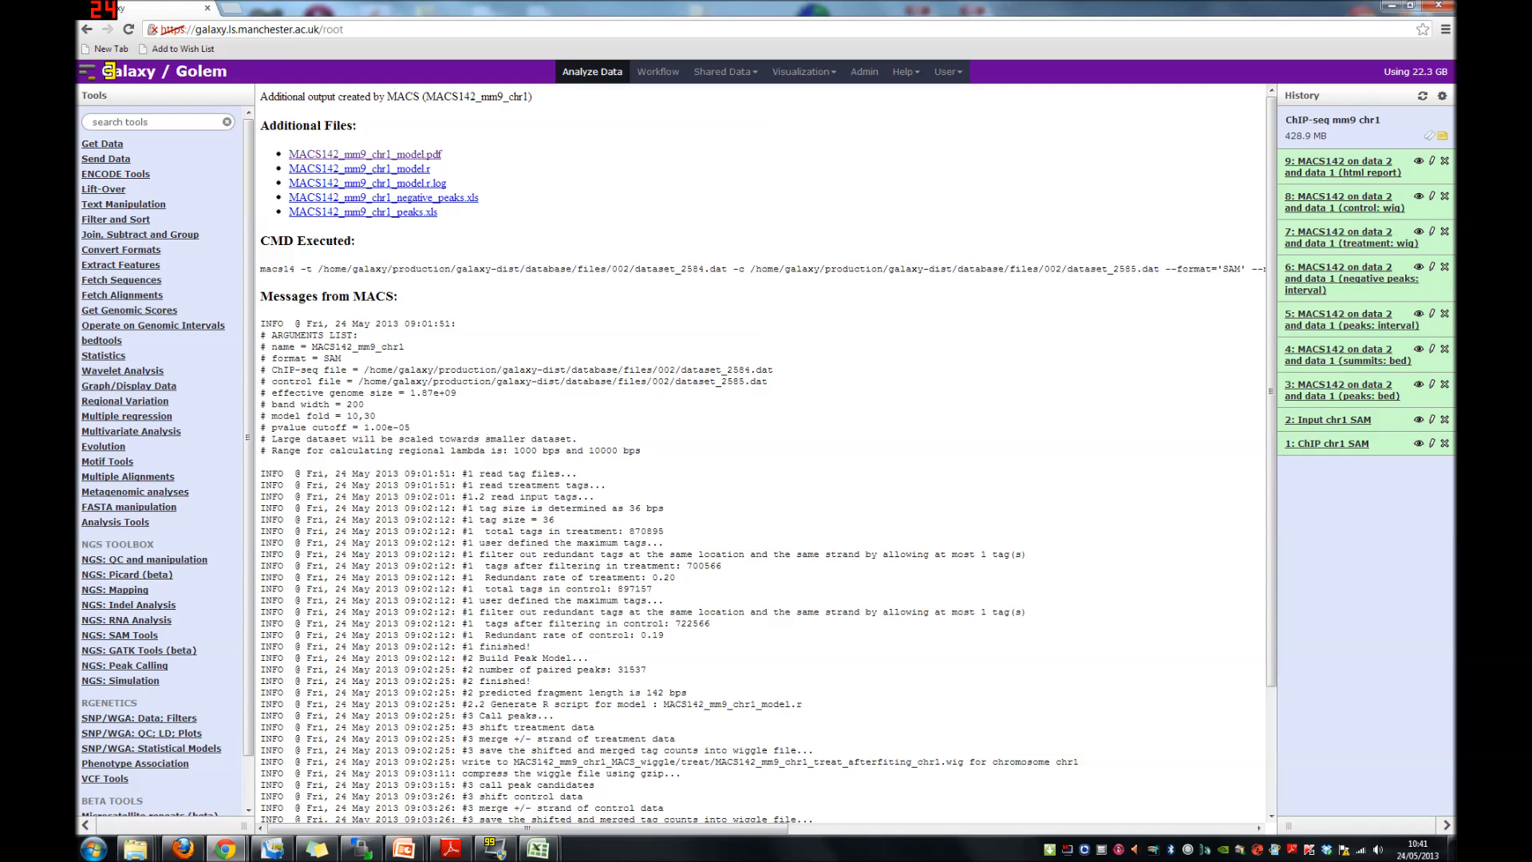
pyautogui.click(372, 156)
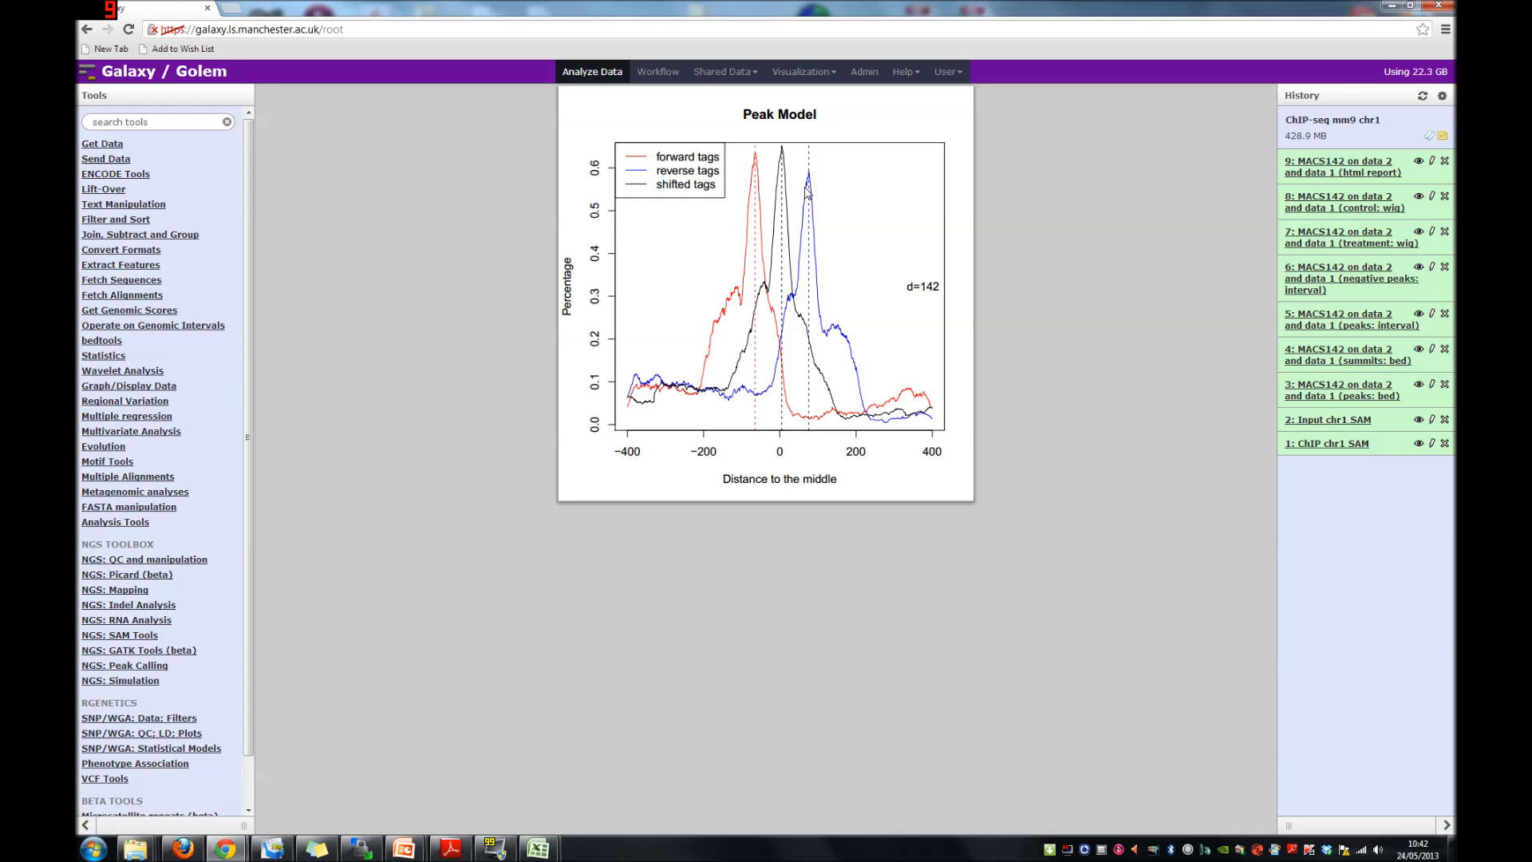
pyautogui.click(1417, 163)
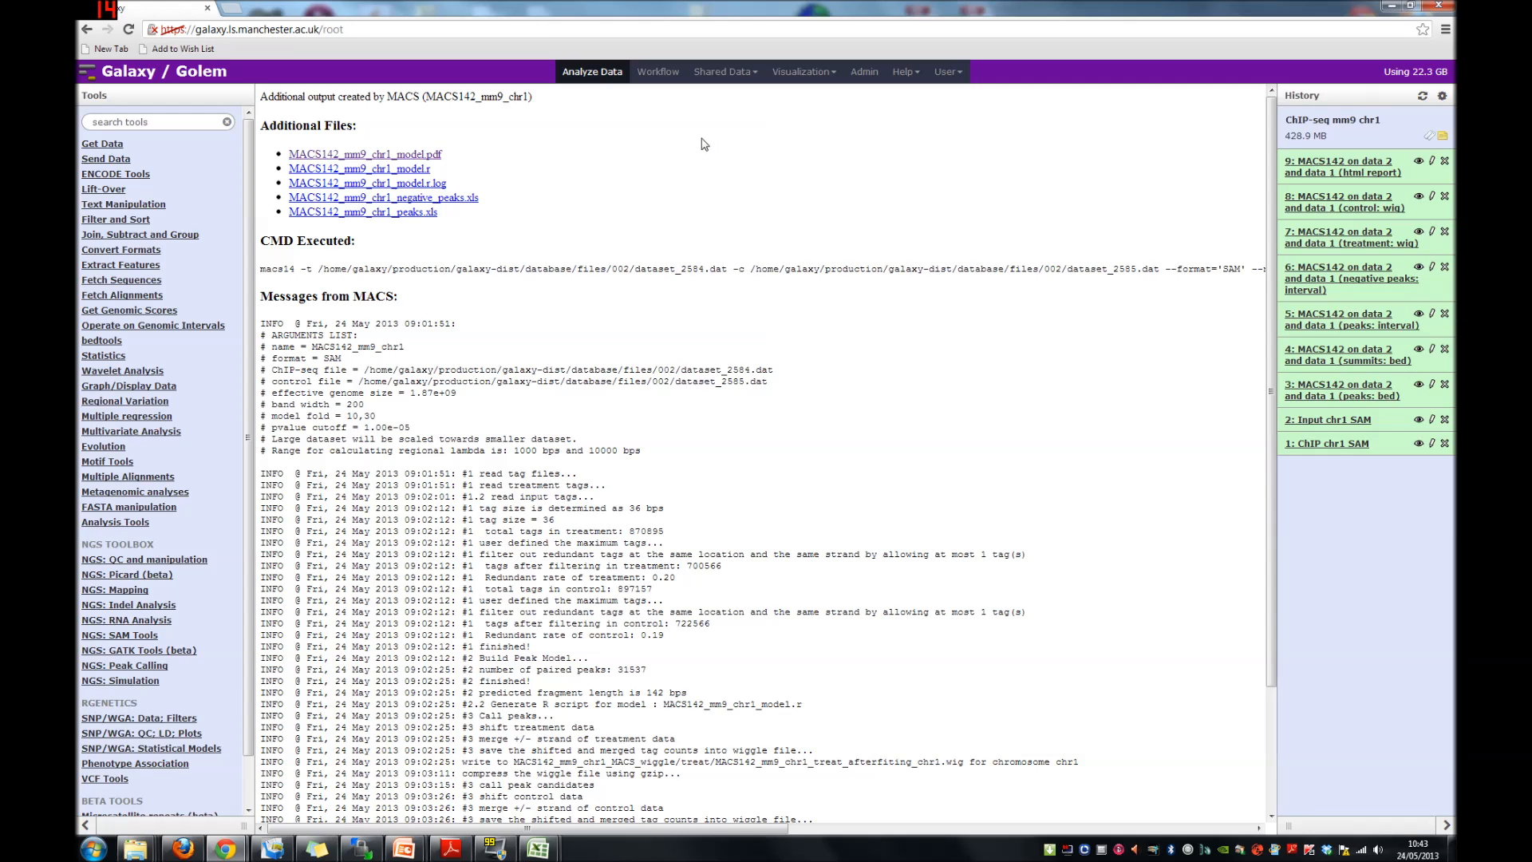
# Open the list of published pages in Galaxy's shared data.
pyautogui.click(721, 76)
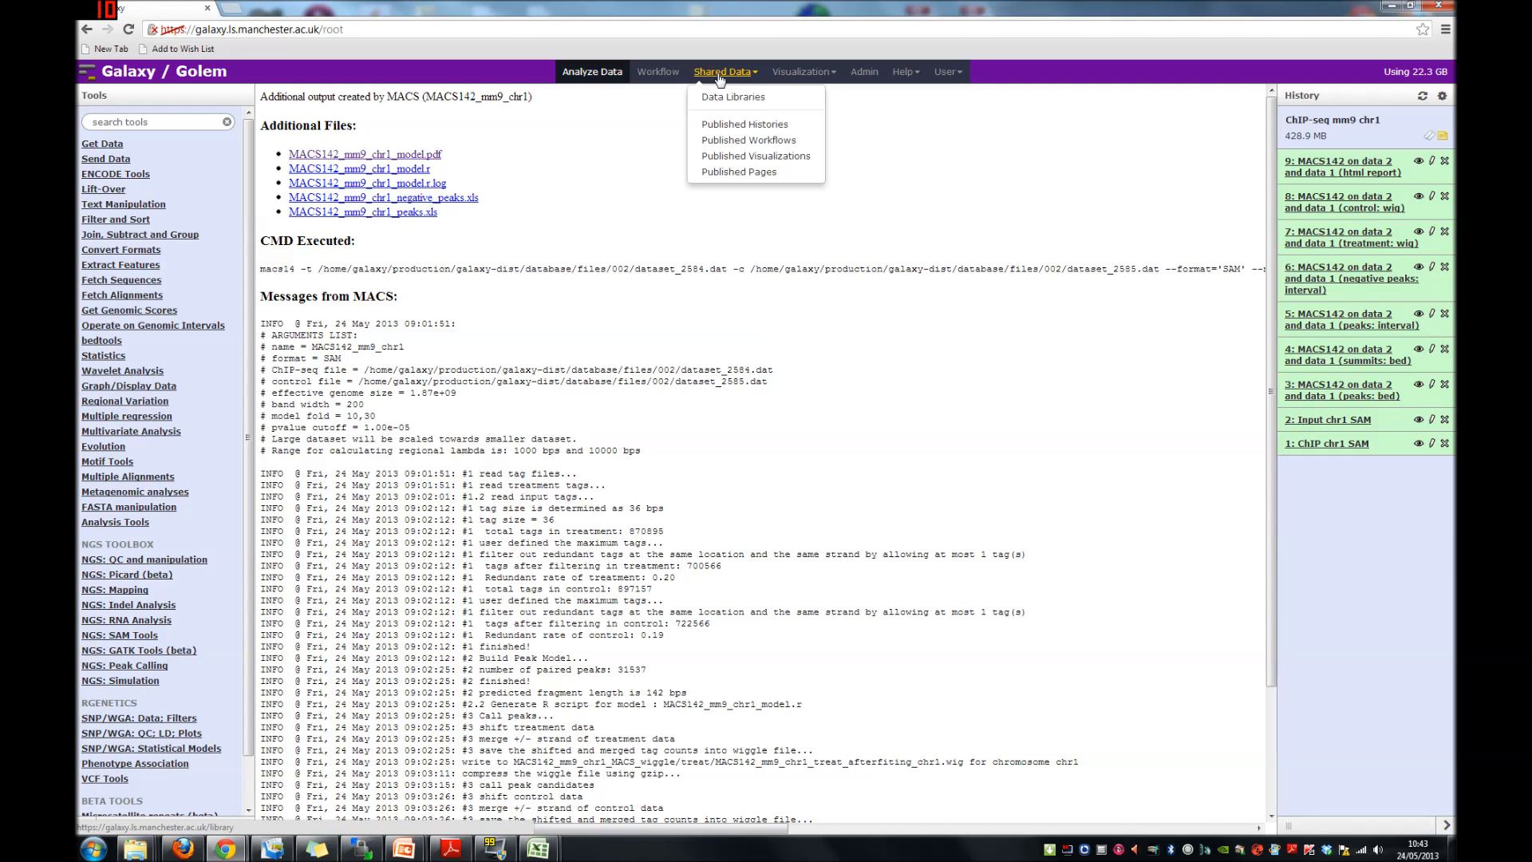
pyautogui.click(737, 172)
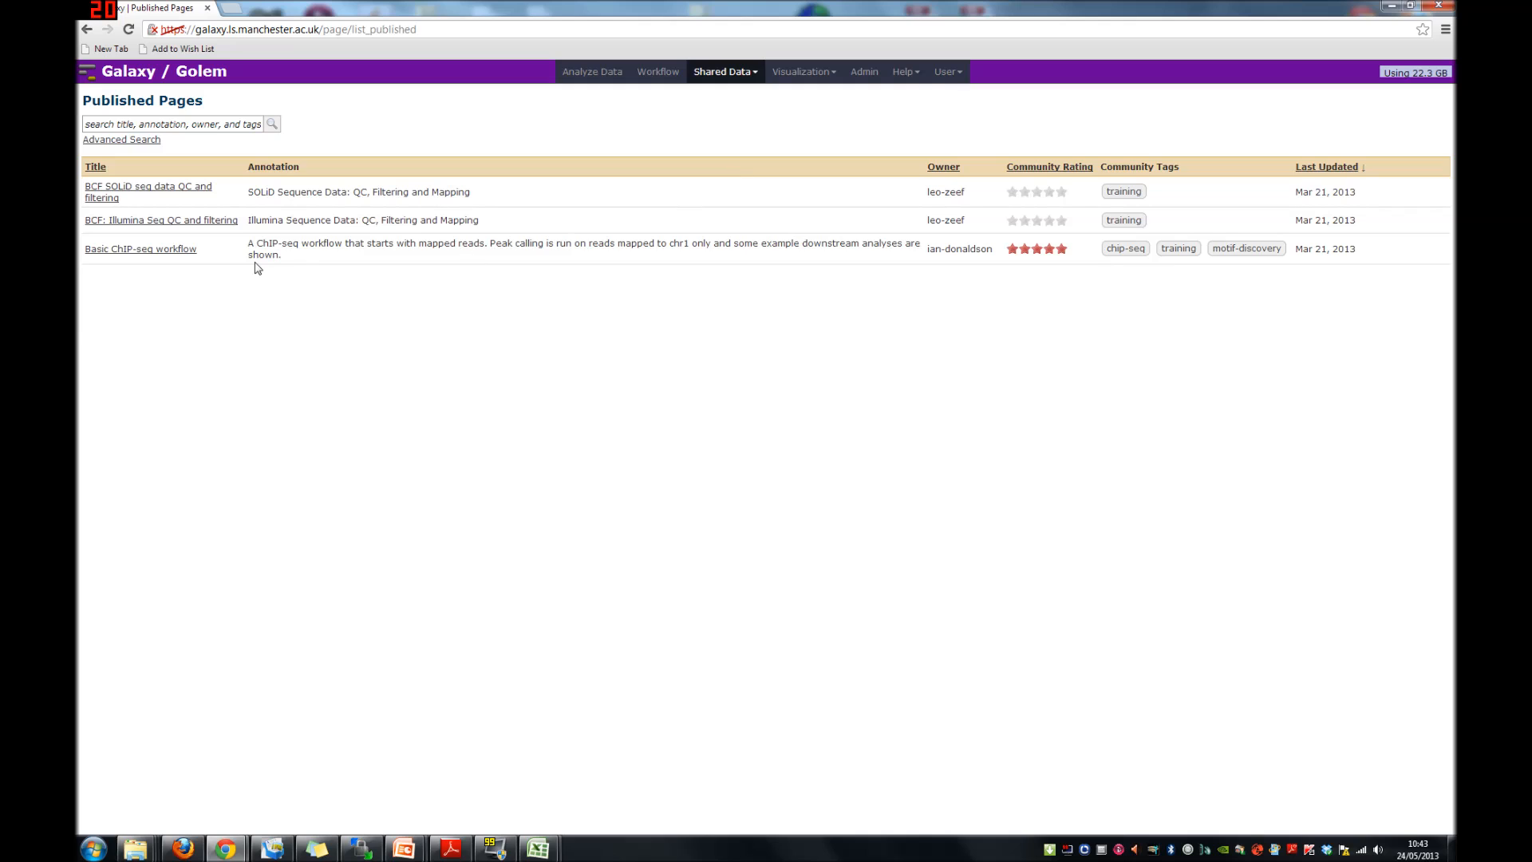